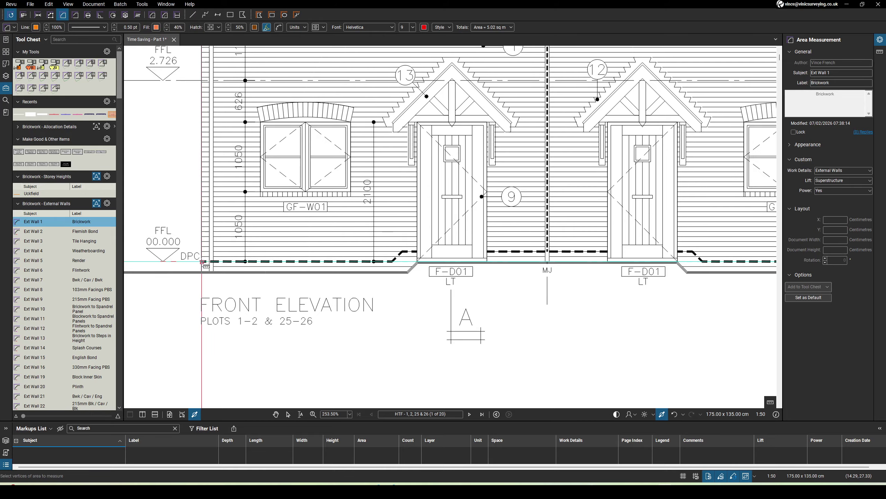
# Step: Outline an Ext Wall 1 Brickwork area about 5.21 m by 2.60 m on the front elevation, from the outer corner to the MJ line at ground-floor level
pyautogui.scroll(4, 202, 262)
pyautogui.scroll(-7, 202, 262)
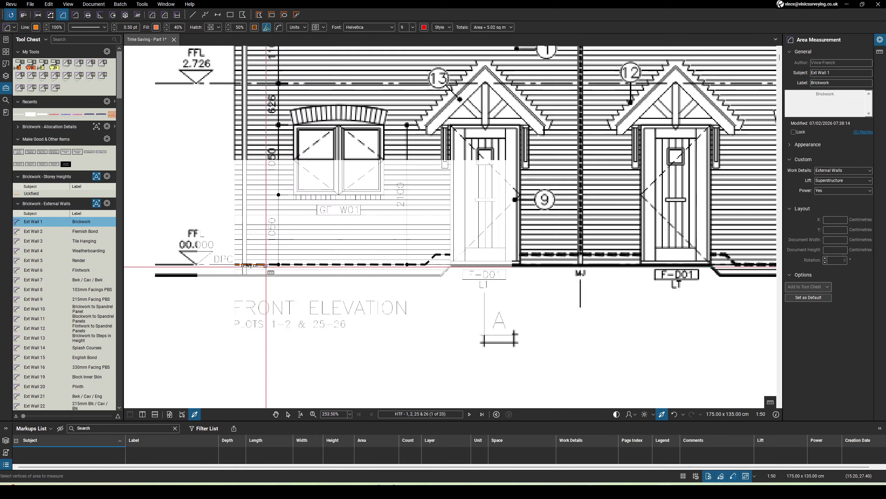
pyautogui.scroll(2, 457, 181)
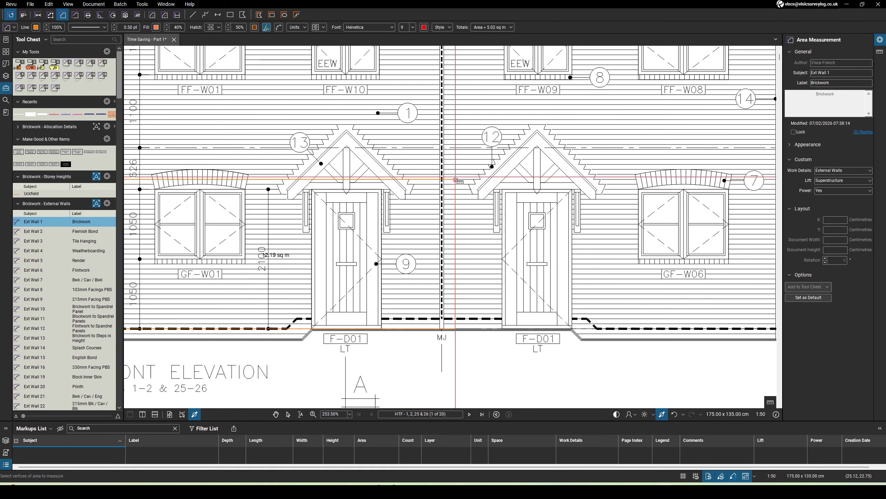
pyautogui.scroll(-4, 455, 183)
pyautogui.scroll(3, 456, 171)
pyautogui.scroll(6, 458, 160)
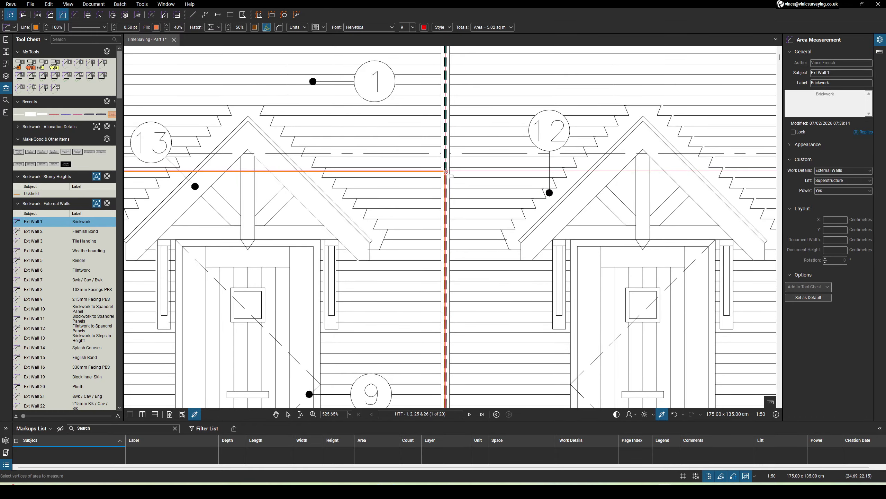
pyautogui.doubleClick(446, 172)
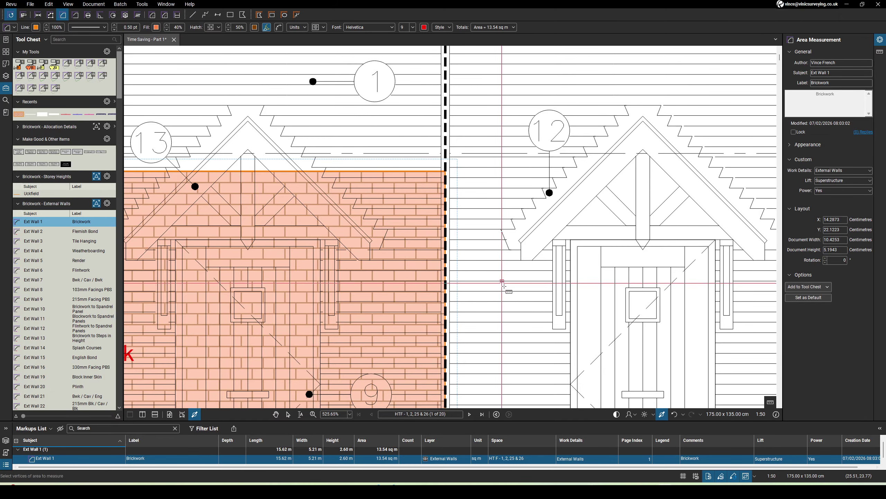
# Step: Examine the ground- and first-floor storey height dimensions on Section A-A
pyautogui.scroll(-2, 513, 298)
pyautogui.scroll(-10, 515, 300)
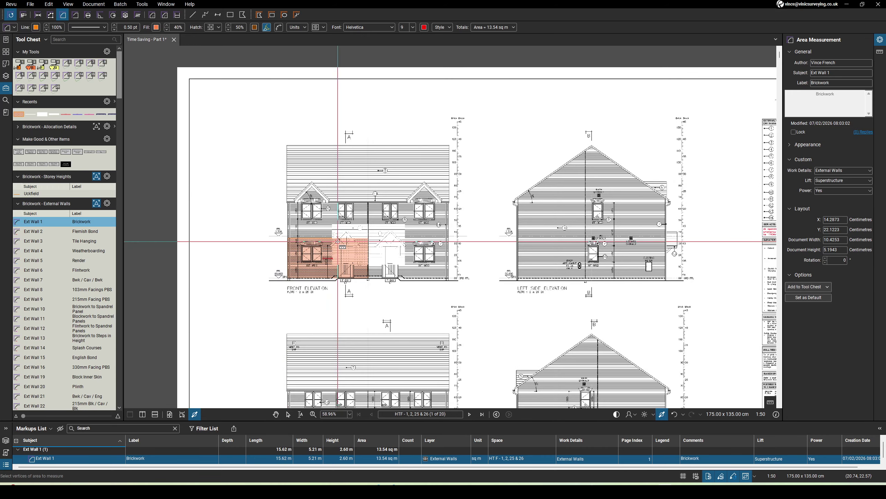
pyautogui.scroll(-3, 337, 244)
pyautogui.scroll(9, 539, 268)
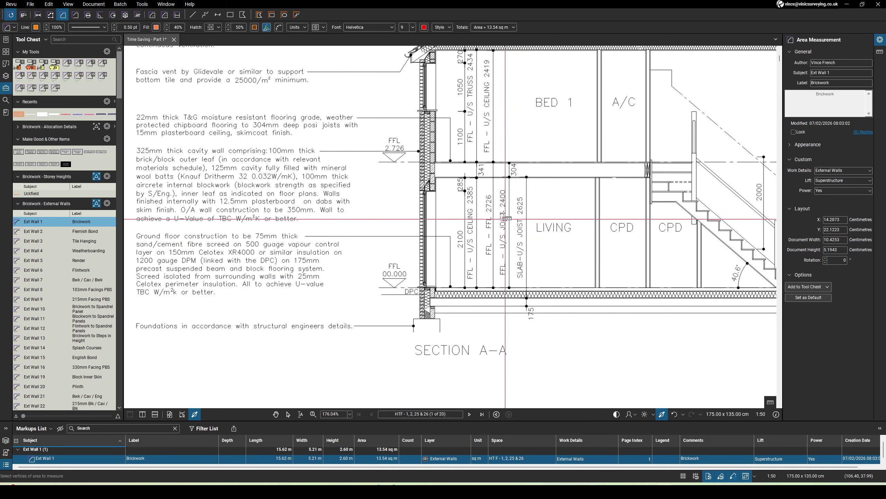
pyautogui.scroll(-3, 501, 220)
pyautogui.scroll(4, 481, 208)
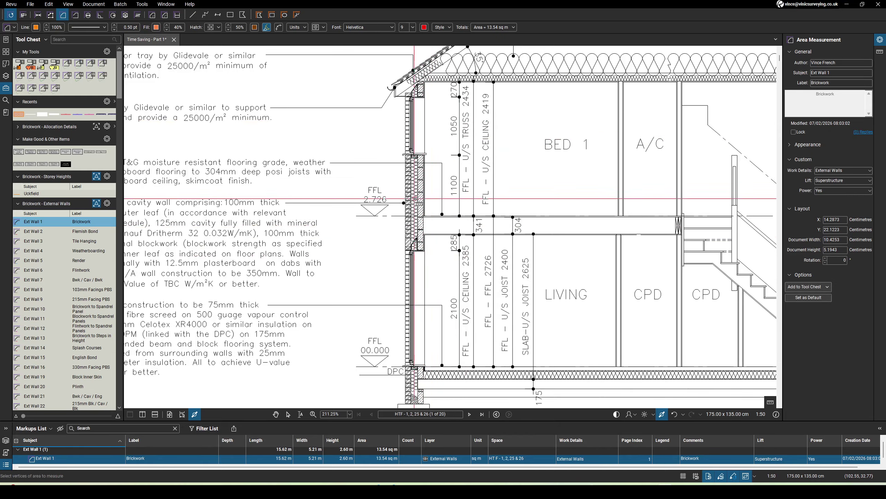
pyautogui.scroll(-5, 424, 213)
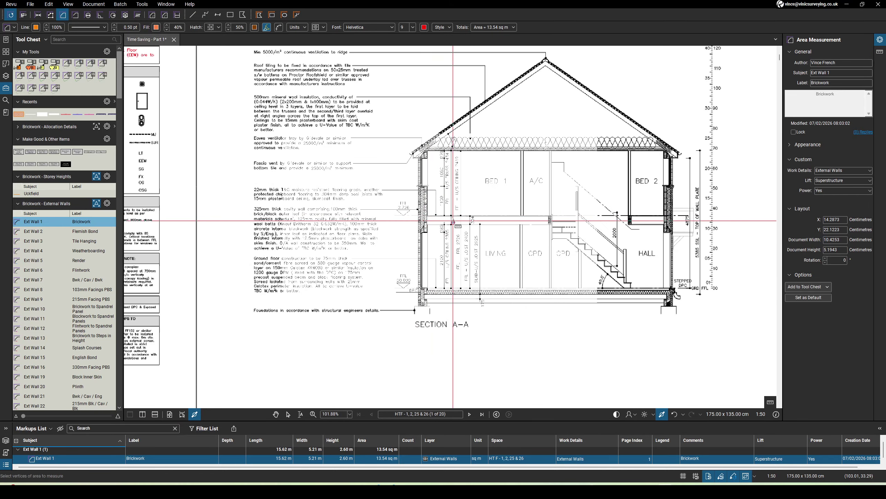
pyautogui.scroll(5, 447, 133)
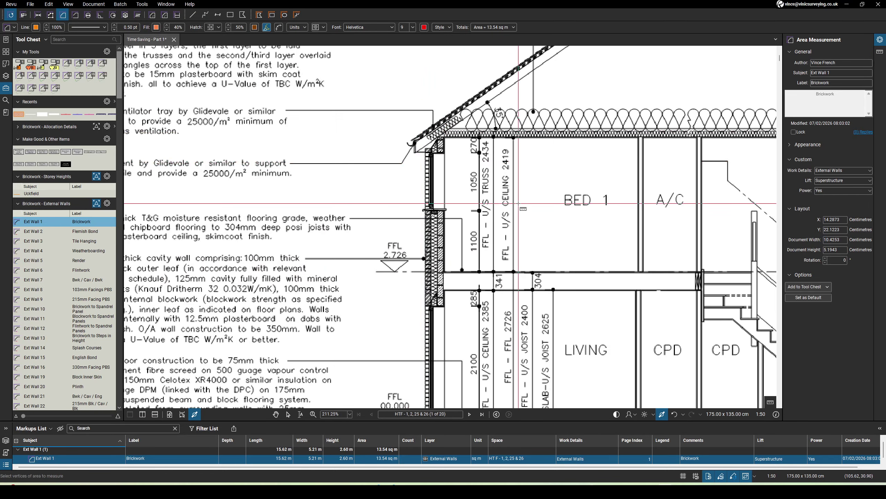
pyautogui.scroll(-8, 445, 133)
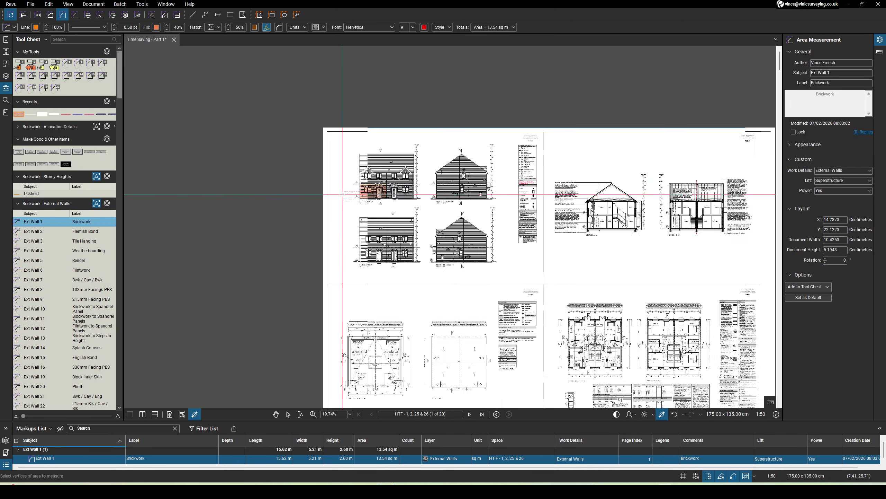
# Step: Sketch a 1000 x 2400 mm rectangle to scale and place it at the front elevation's outer wall corner, with its base on the DPC line
pyautogui.scroll(3, 349, 200)
pyautogui.scroll(2, 338, 160)
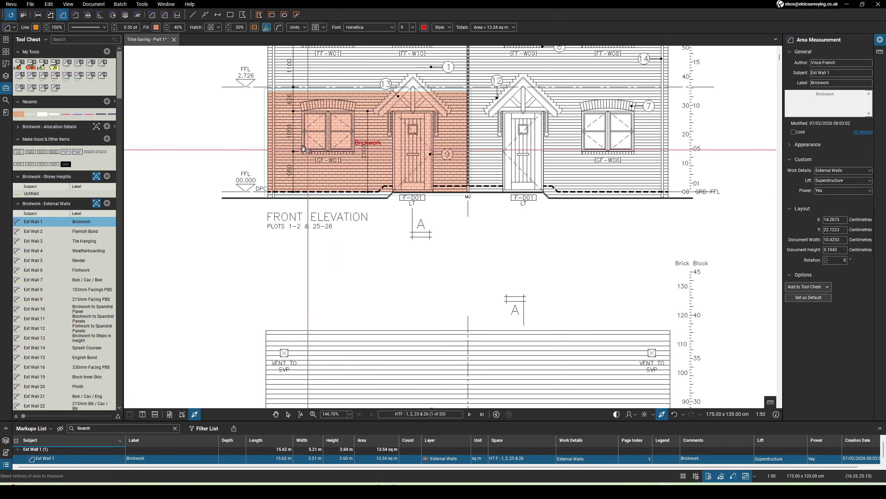
pyautogui.press('Escape')
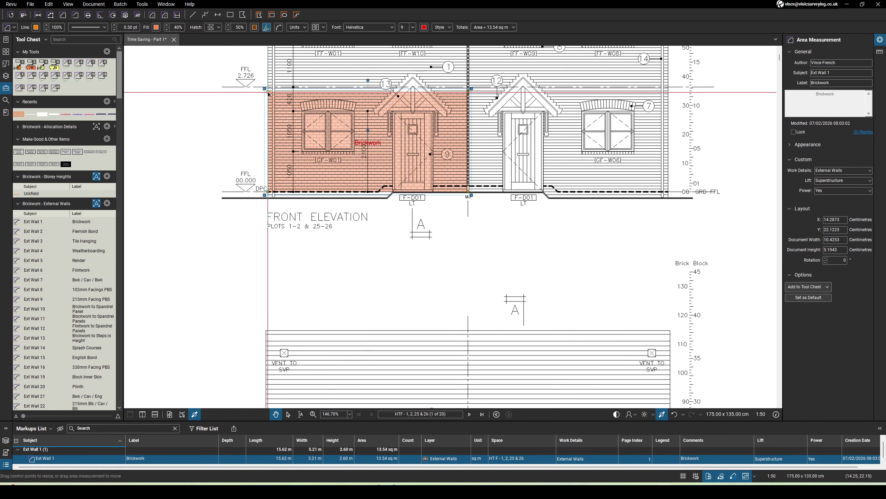
pyautogui.click(273, 15)
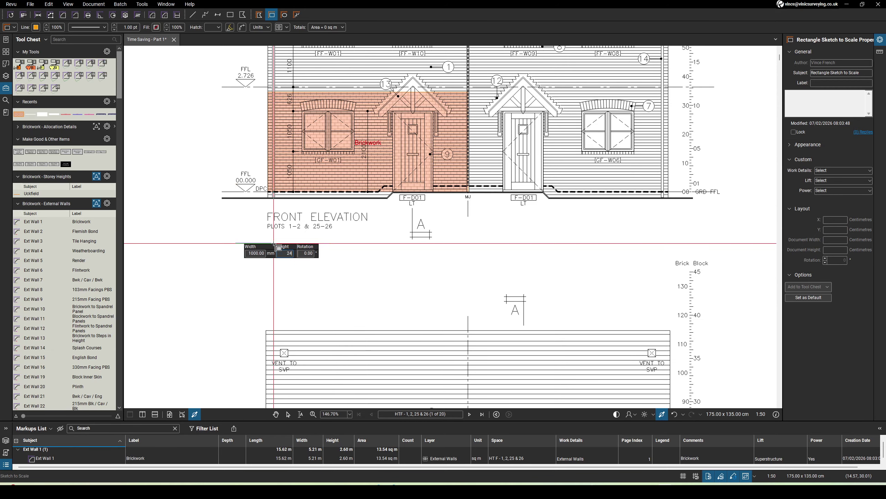
pyautogui.press('Return')
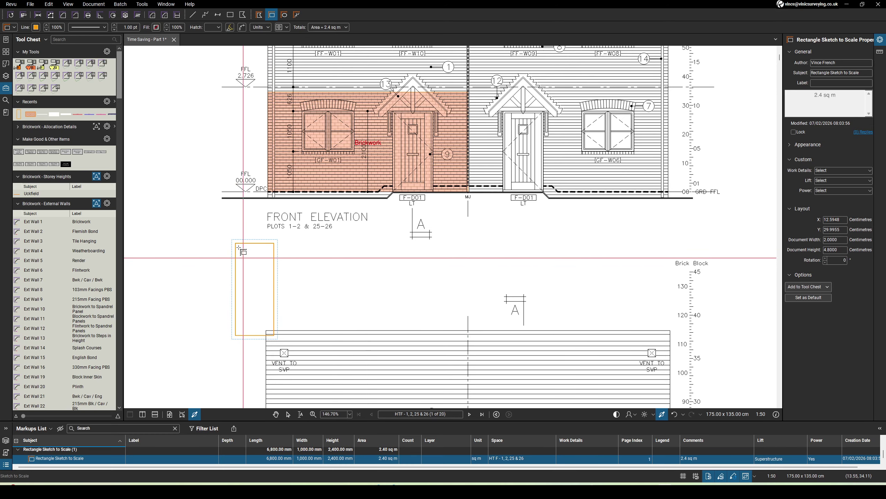
pyautogui.press('Escape')
pyautogui.moveTo(242, 320); pyautogui.dragTo(275, 179)
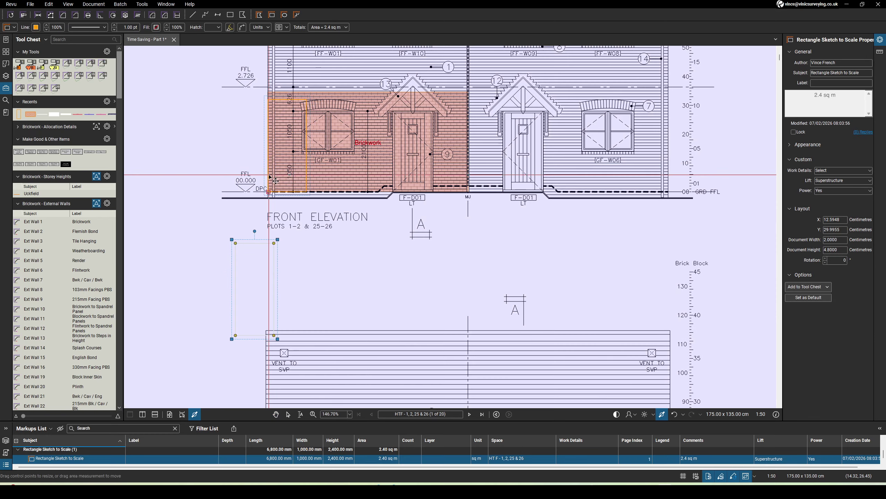
pyautogui.moveTo(283, 130); pyautogui.dragTo(283, 129)
# Step: Delete the Brickwork area covering the ground floor of the front elevation
pyautogui.scroll(6, 283, 126)
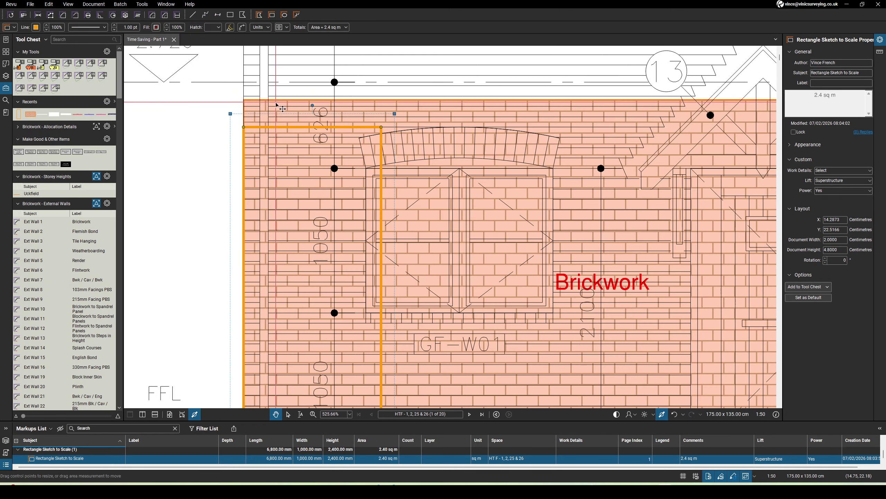
pyautogui.click(459, 172)
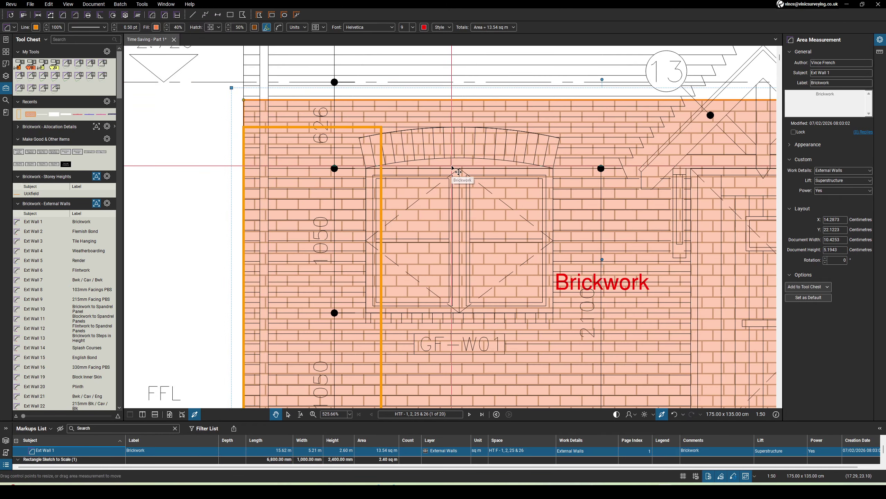
pyautogui.press('Delete')
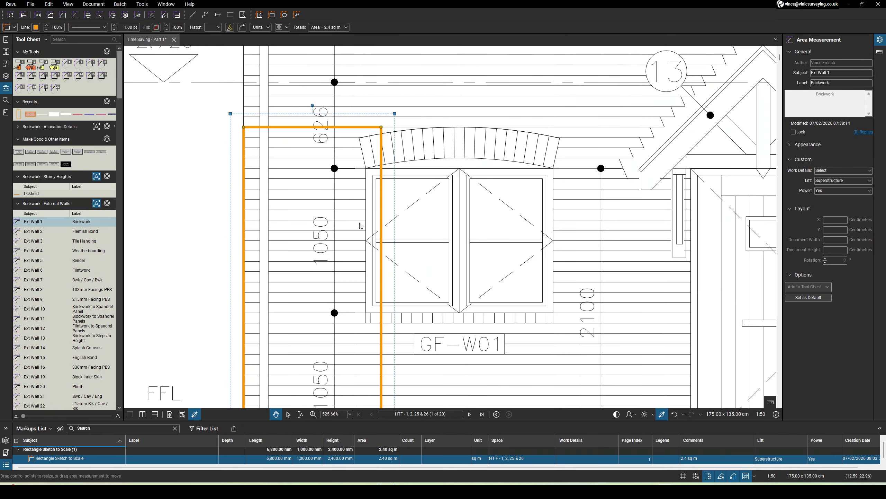
# Step: Measure the ground-floor external wall as Ext Wall 1 Brickwork, from the MJ line to the outer corner and up to the guide rectangle's height
pyautogui.scroll(-7, 361, 225)
pyautogui.scroll(4, 464, 276)
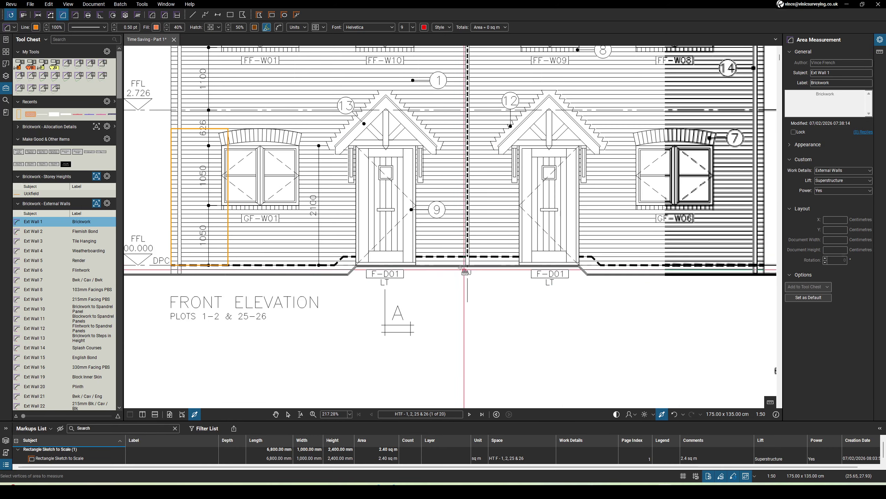
pyautogui.scroll(3, 462, 269)
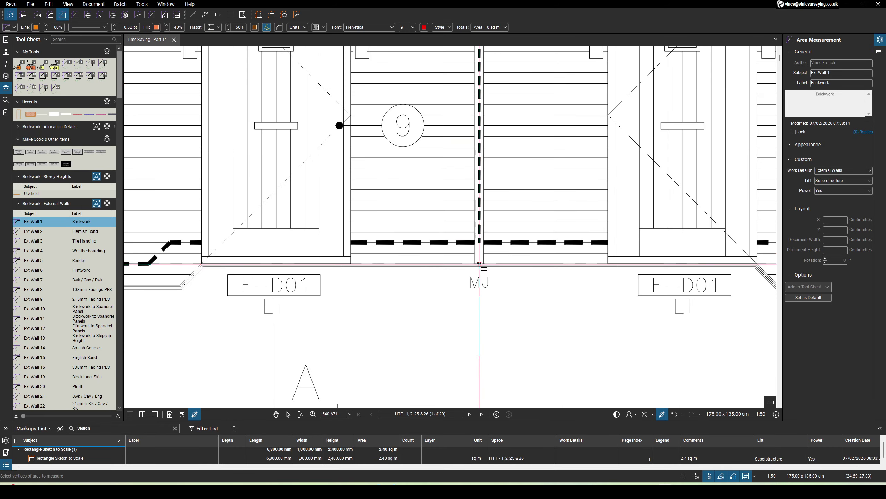
pyautogui.click(480, 264)
pyautogui.scroll(-5, 485, 273)
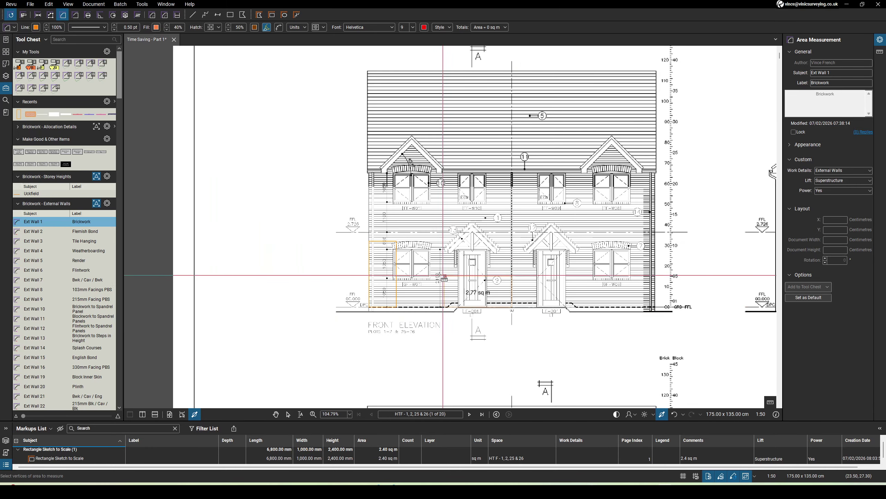
pyautogui.scroll(3, 373, 256)
pyautogui.moveTo(373, 256); pyautogui.dragTo(357, 221)
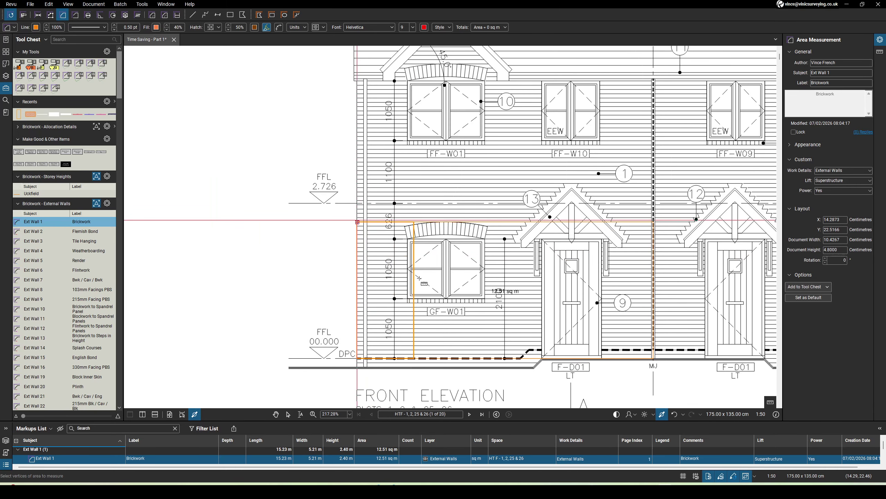
# Step: Sketch a 1000 x 2700 mm rectangle to scale and place it on top of the ground-floor brickwork at the outer wall corner
pyautogui.scroll(-3, 421, 290)
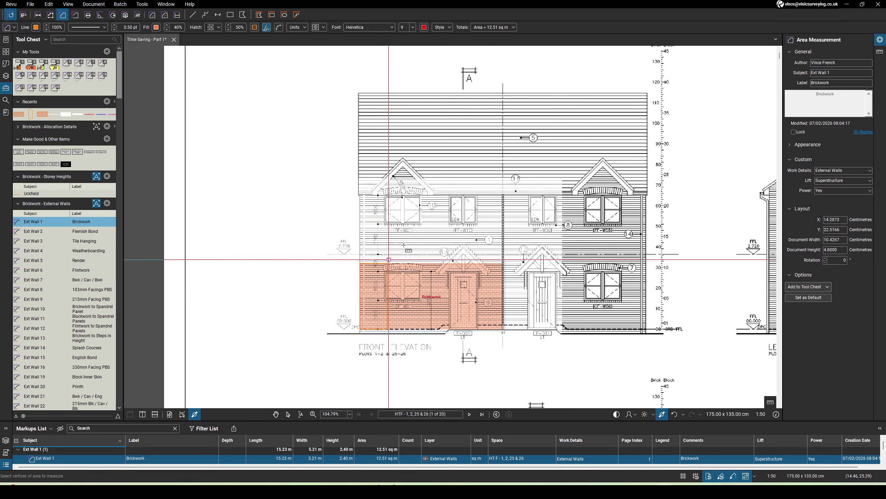
pyautogui.scroll(3, 420, 223)
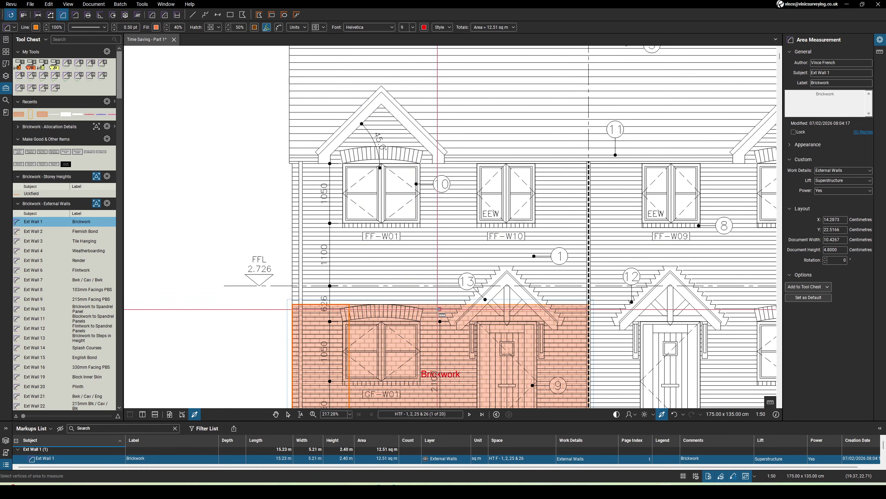
pyautogui.press('Escape')
pyautogui.click(441, 344)
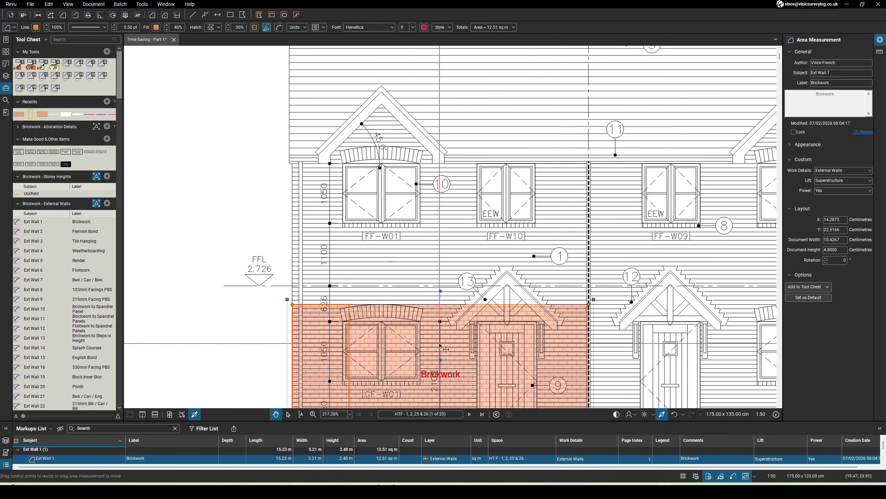
pyautogui.click(272, 15)
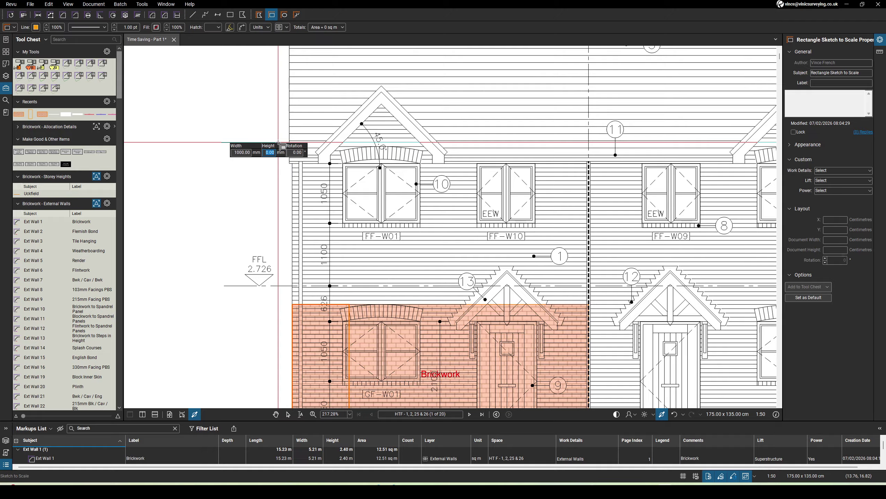
pyautogui.press('Return')
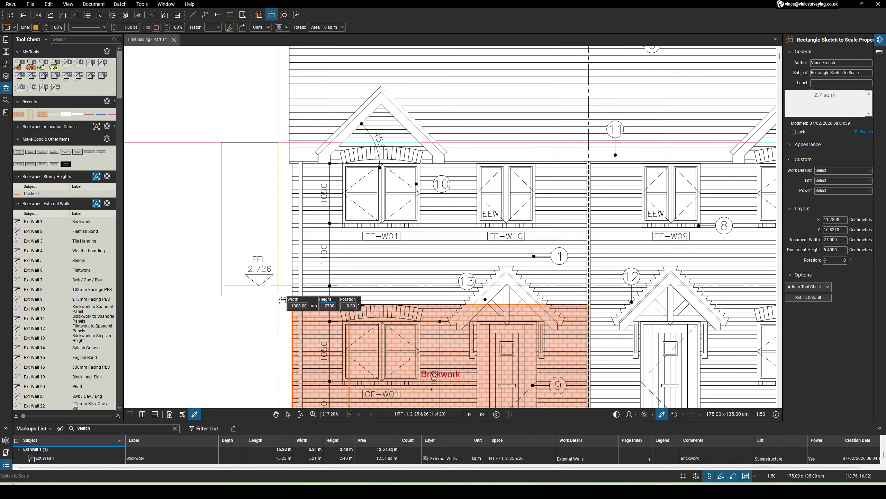
pyautogui.press('Escape')
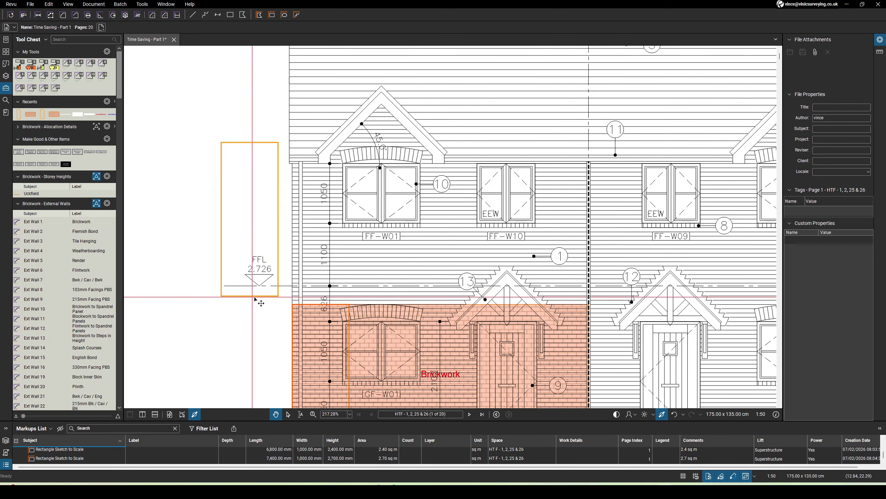
pyautogui.moveTo(254, 298); pyautogui.dragTo(335, 336)
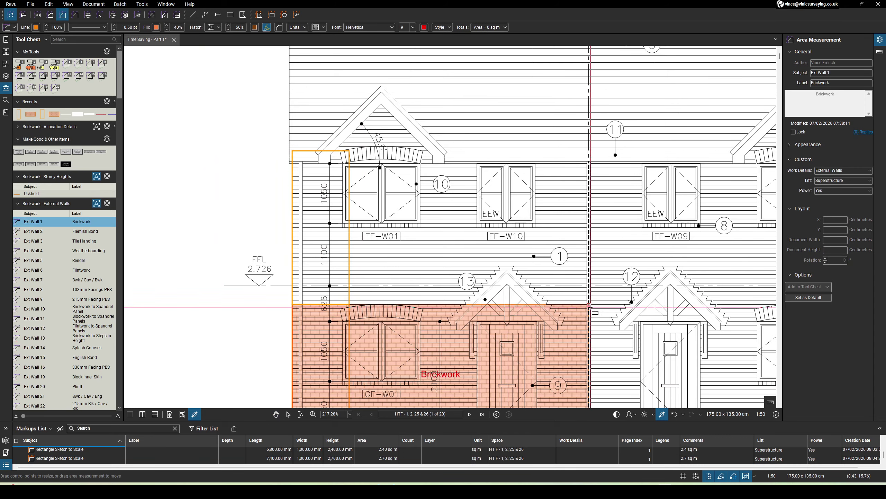
# Step: Measure the first-floor external wall as Ext Wall 1 Brickwork, from the MJ line to the outer corner and up to the 2700 mm rectangle's top
pyautogui.click(589, 150)
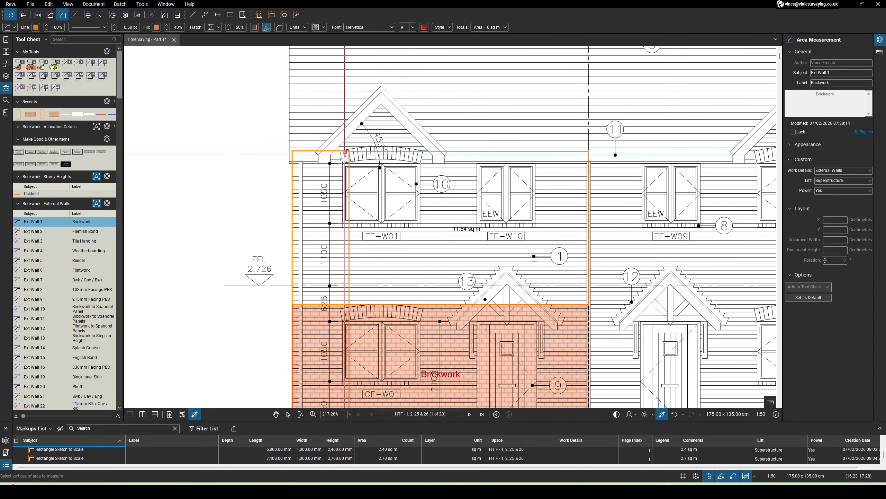
pyautogui.click(293, 151)
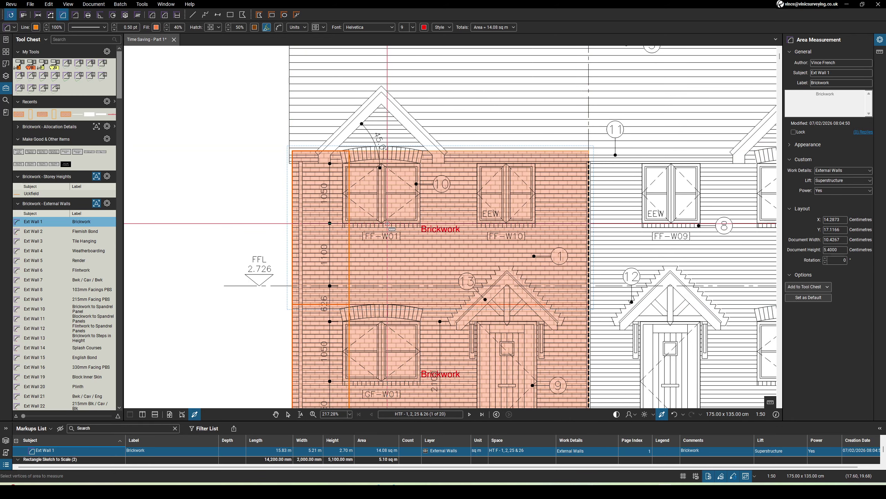
pyautogui.press('Escape')
# Step: Measure the DPC Tray x 600mm (DPC) along the base of the front elevation's brickwork, from the outer corner to the MJ line
pyautogui.scroll(-3, 430, 244)
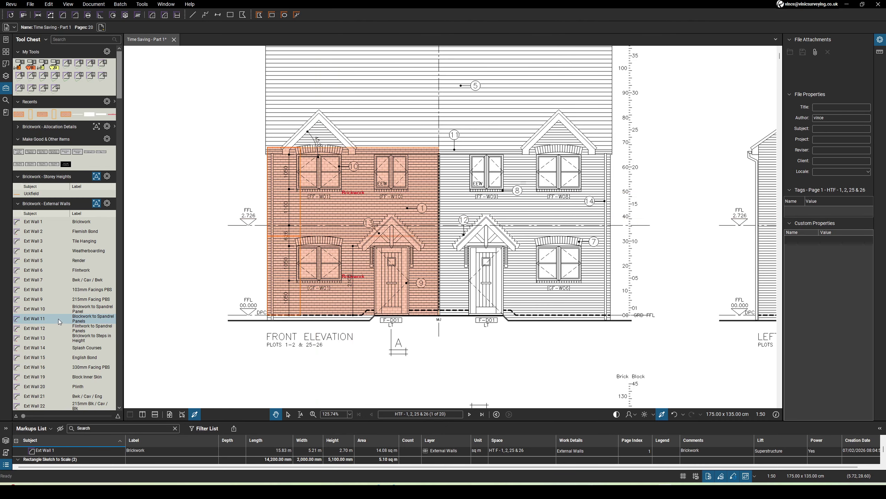
pyautogui.scroll(-10, 60, 322)
pyautogui.scroll(-10, 60, 321)
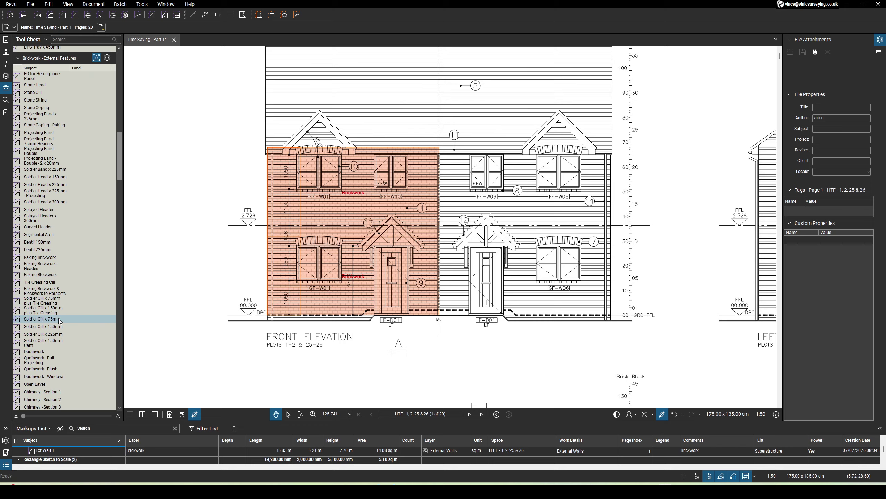
pyautogui.scroll(-5, 60, 321)
pyautogui.scroll(-15, 60, 322)
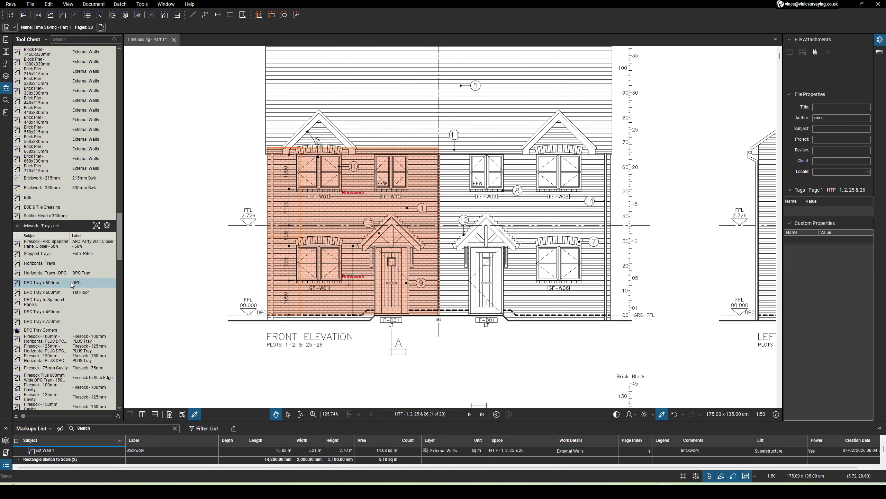
pyautogui.click(266, 315)
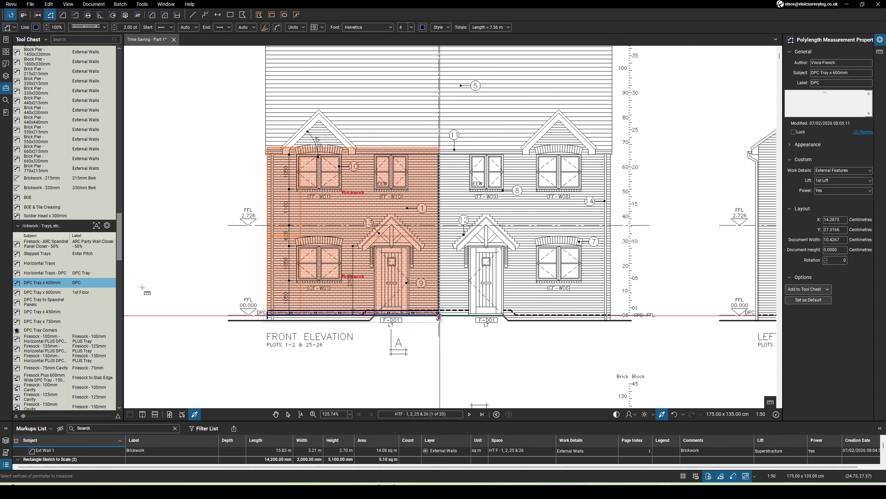
# Step: Finish the base DPC tray and measure the DPC Tray x 600mm (1st Floor) across the top of the ground-floor brickwork to the MJ line
pyautogui.doubleClick(439, 316)
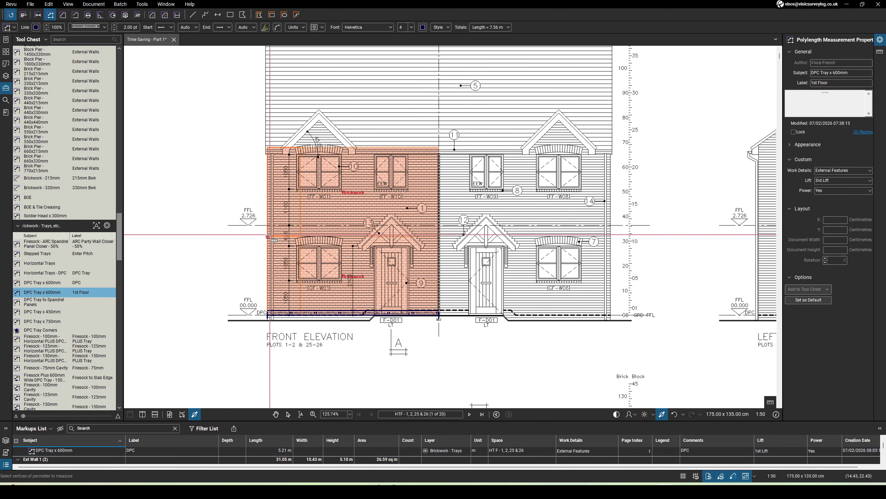
pyautogui.doubleClick(439, 237)
# Step: Measure the Blocking Lift from the Scaffolding tools along the base of the front elevation's brickwork, from the outer corner to the MJ line
pyautogui.scroll(-5, 83, 304)
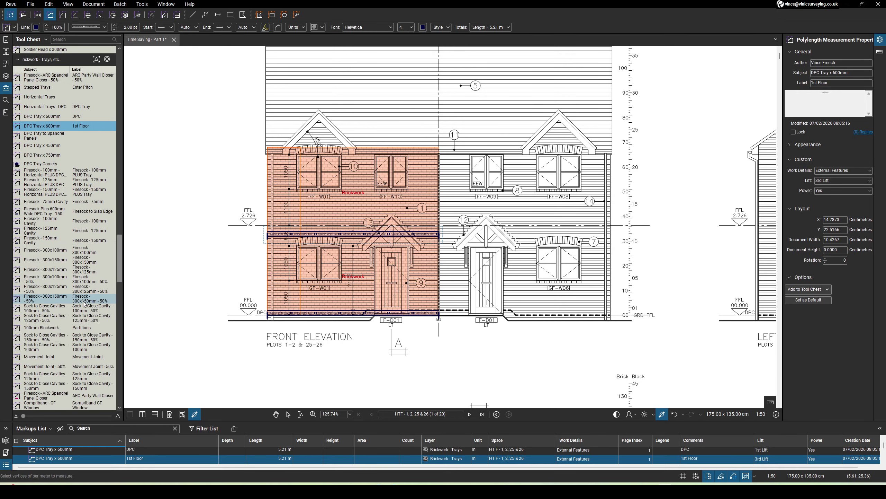
pyautogui.scroll(-15, 84, 304)
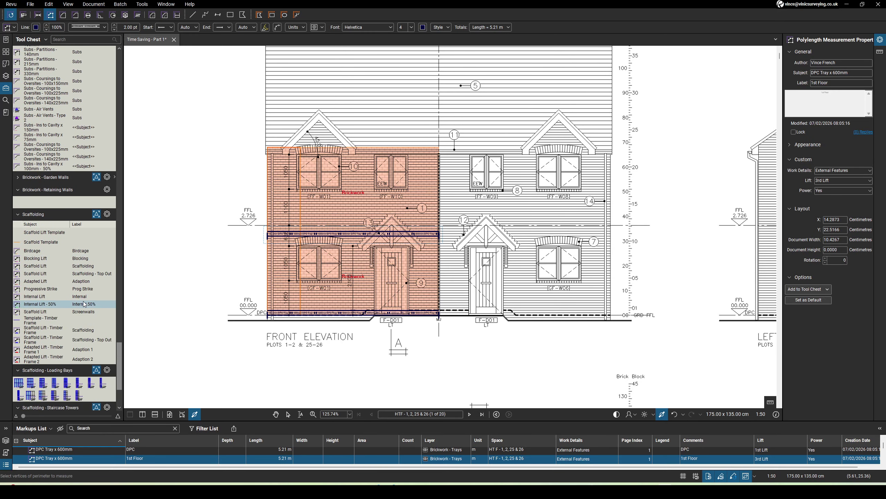
pyautogui.scroll(-4, 84, 304)
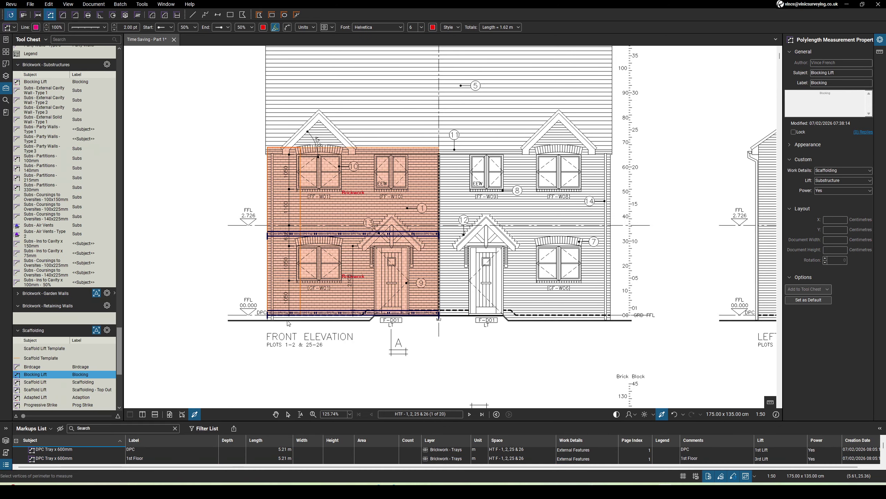
pyautogui.click(268, 315)
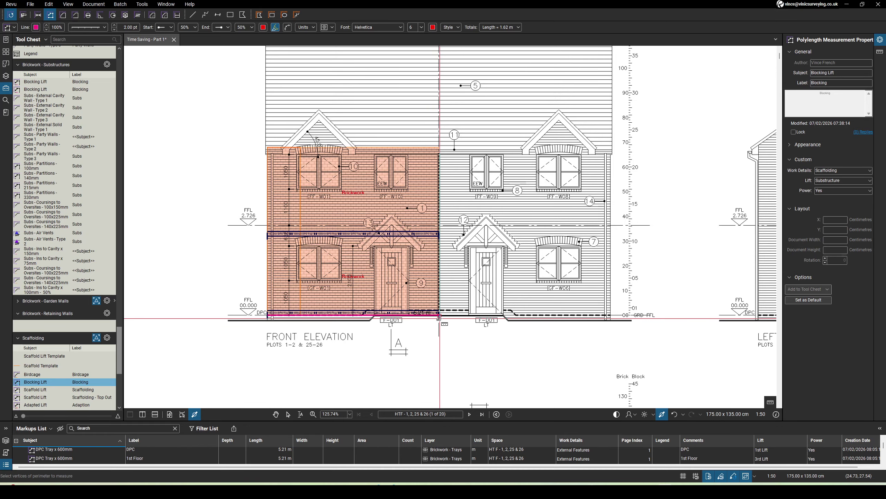
pyautogui.doubleClick(439, 316)
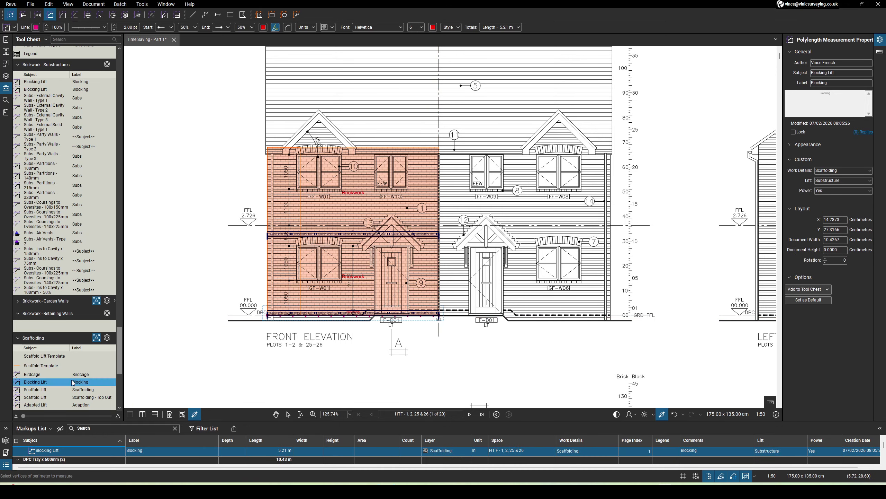
# Step: Measure four Scaffold Lifts (Scaffolding) from the outer corner to the MJ line, at mid-height and near the top of each storey
pyautogui.click(77, 390)
pyautogui.click(267, 276)
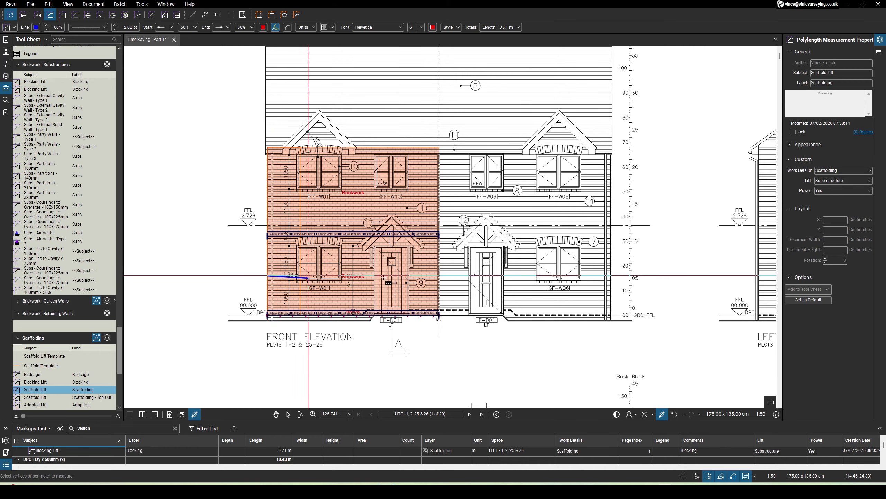
pyautogui.doubleClick(438, 277)
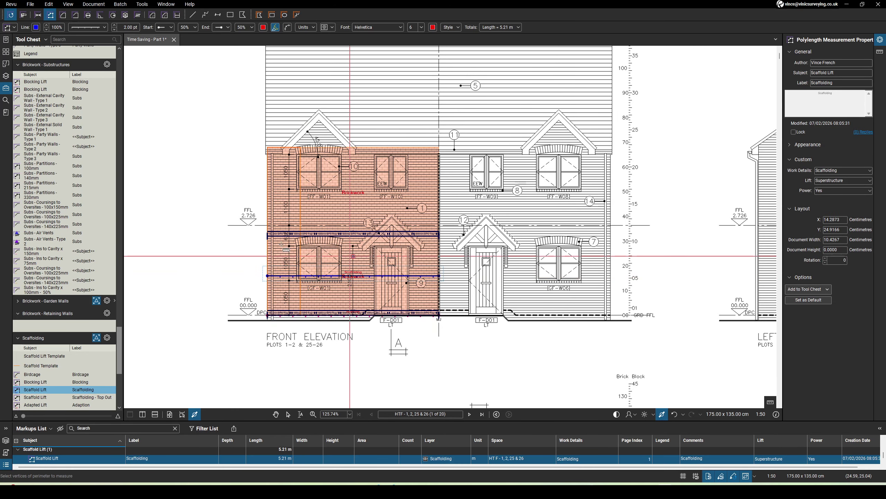
pyautogui.click(268, 241)
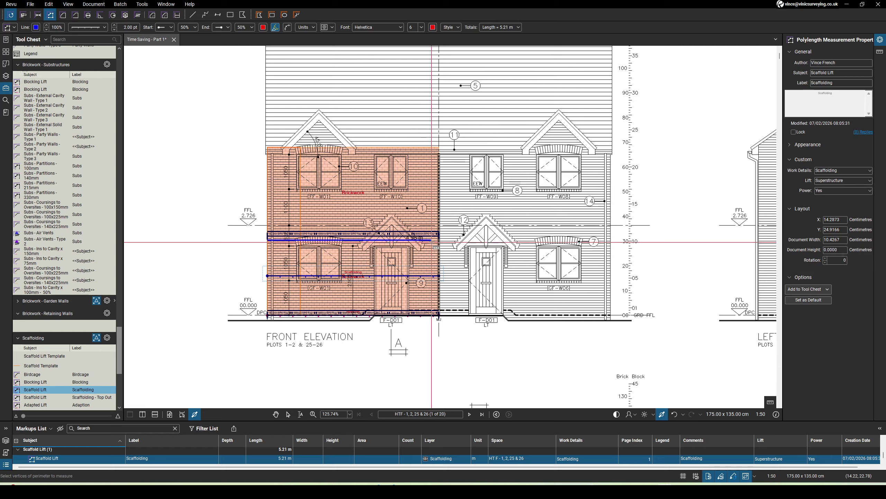
pyautogui.doubleClick(439, 241)
pyautogui.click(268, 191)
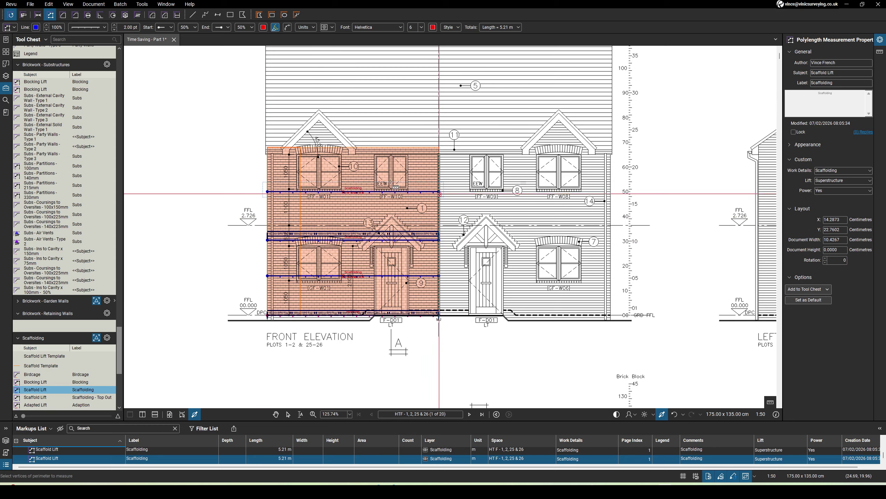
pyautogui.click(270, 155)
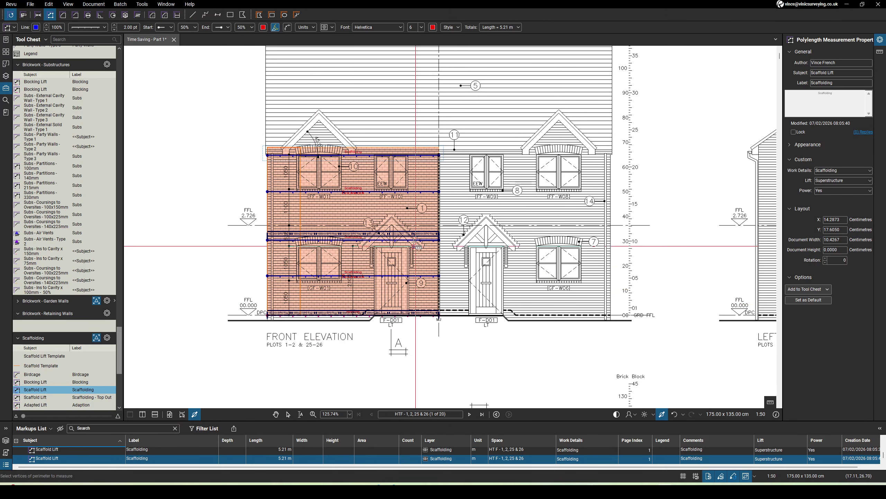
# Step: Copy all the front elevation's markups to the rear elevation and align them between the MJ line and the outer corner
pyautogui.scroll(-3, 275, 278)
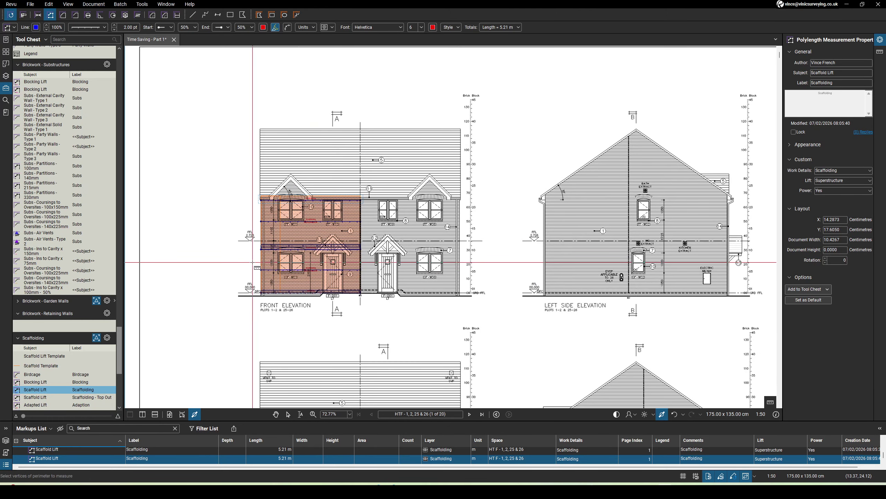
pyautogui.scroll(-1, 253, 262)
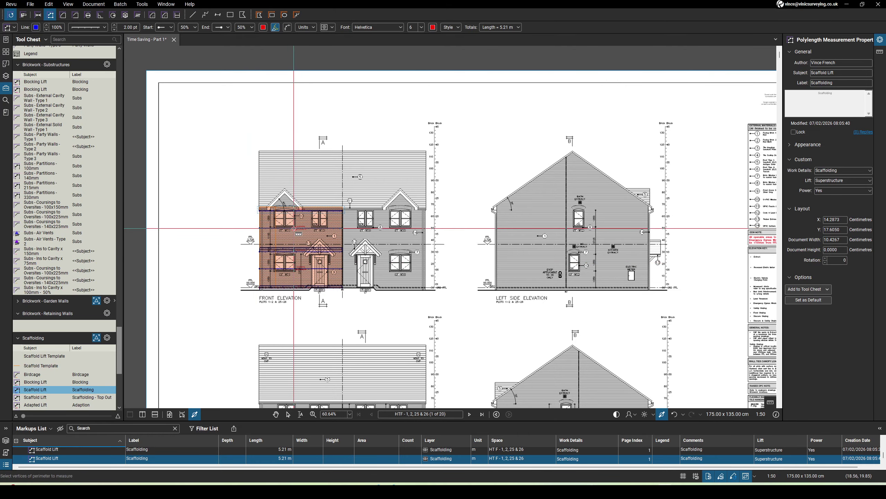
pyautogui.scroll(-4, 294, 229)
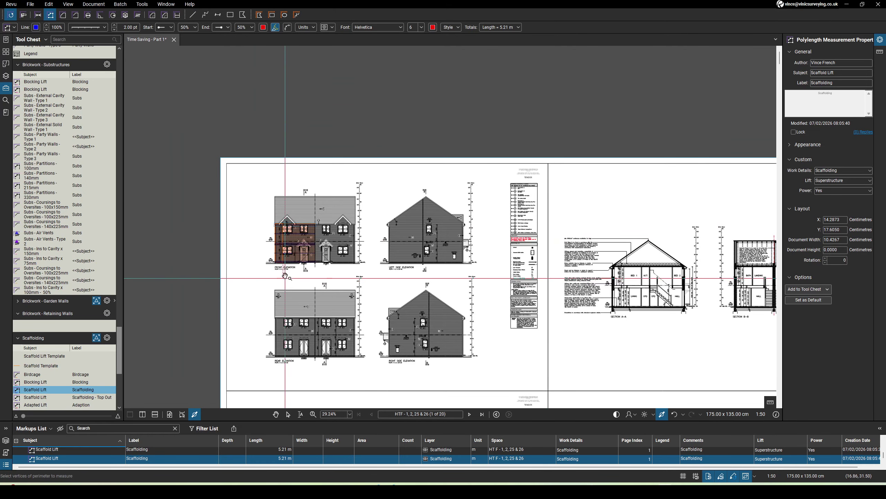
pyautogui.rightClick(285, 278)
pyautogui.click(288, 220)
pyautogui.moveTo(298, 277); pyautogui.dragTo(275, 203)
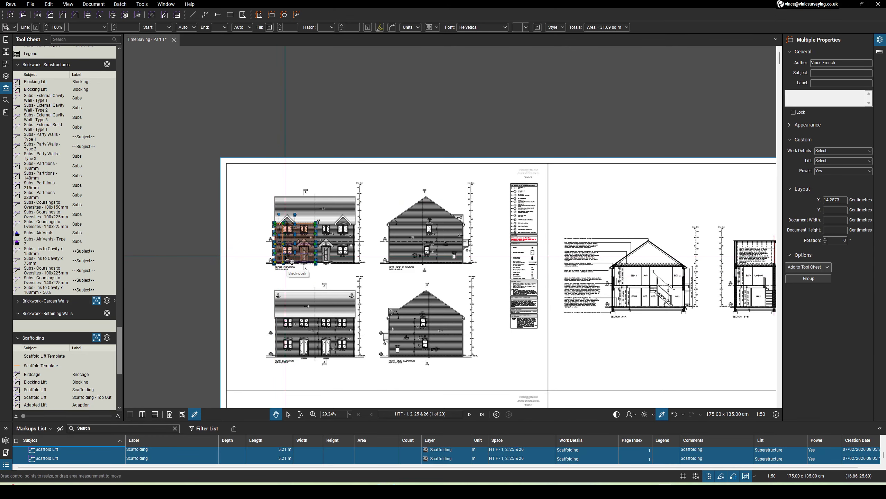
pyautogui.moveTo(329, 335); pyautogui.dragTo(352, 361)
pyautogui.scroll(8, 352, 361)
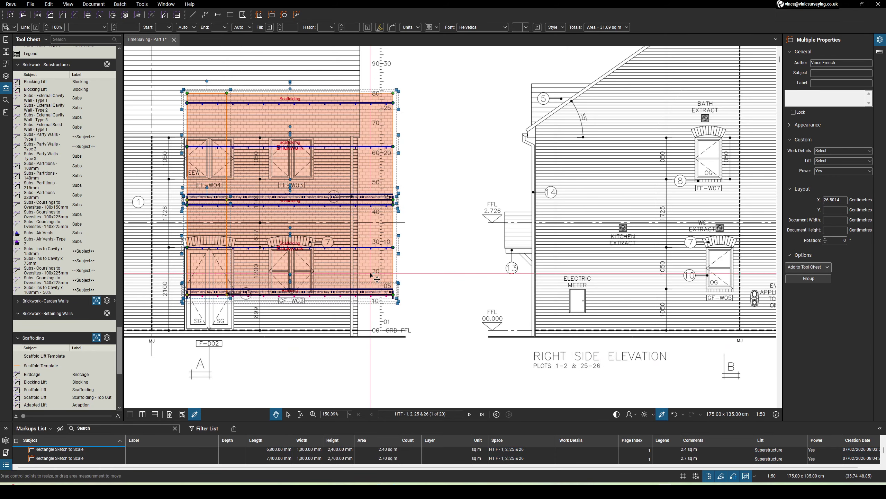
pyautogui.moveTo(338, 307); pyautogui.dragTo(337, 334)
pyautogui.scroll(-7, 329, 154)
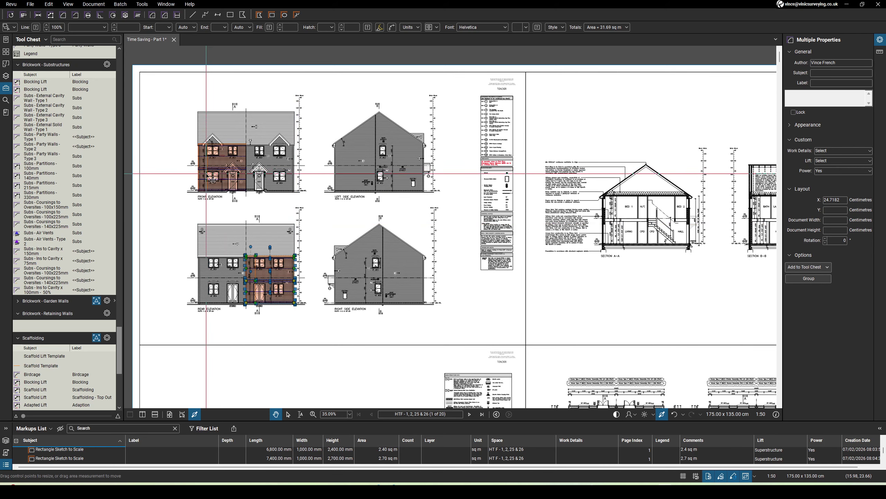
pyautogui.scroll(1, 213, 180)
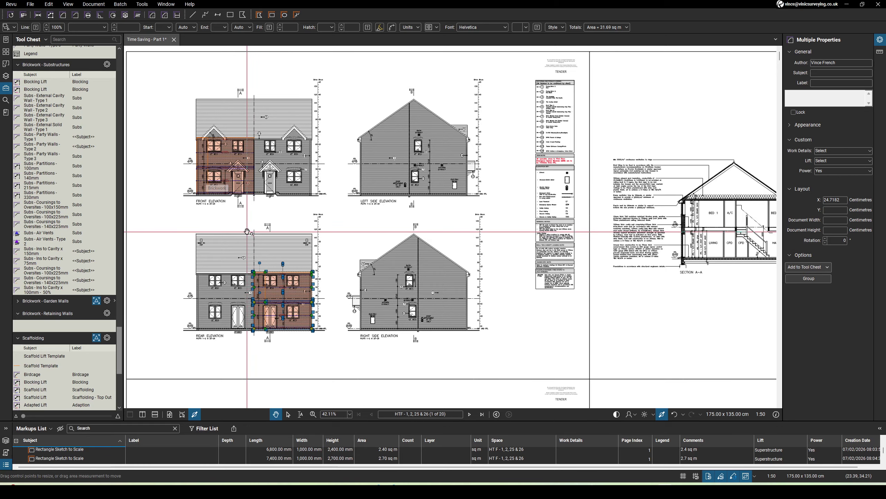
pyautogui.press('Escape')
pyautogui.click(227, 181)
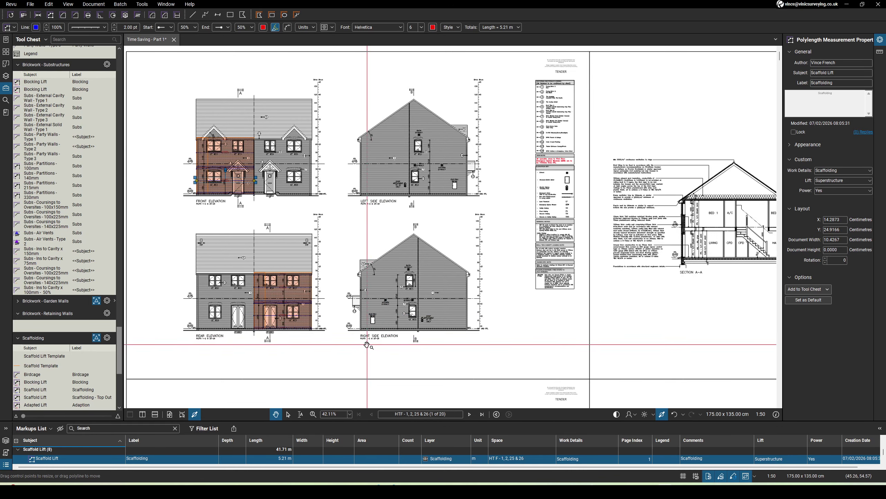
pyautogui.click(346, 348)
pyautogui.moveTo(345, 348); pyautogui.dragTo(196, 111)
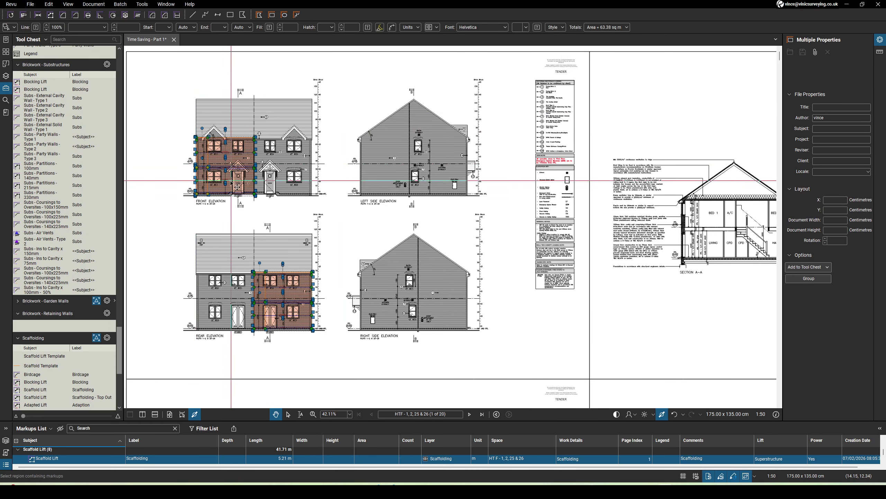
# Step: Set the Lift of the front elevation's ground-floor brickwork to Ground Floor and that of the first-floor brickwork to First Floor
pyautogui.click(213, 190)
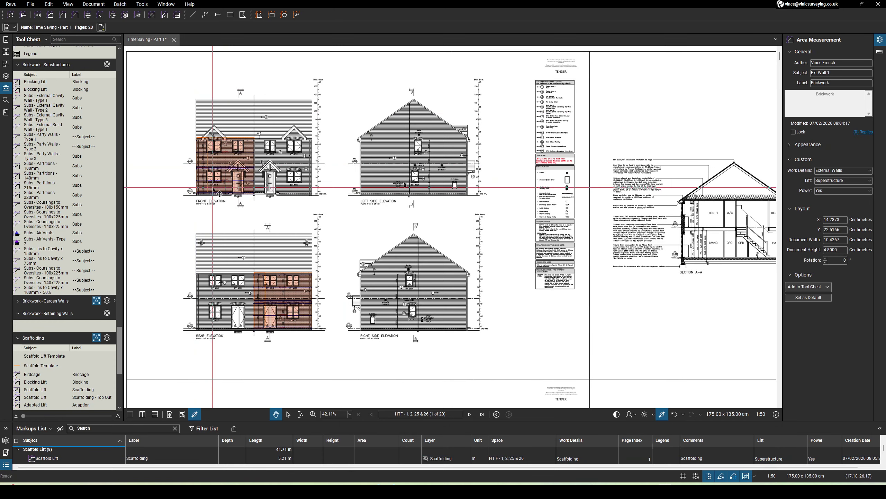
pyautogui.click(841, 181)
pyautogui.click(831, 258)
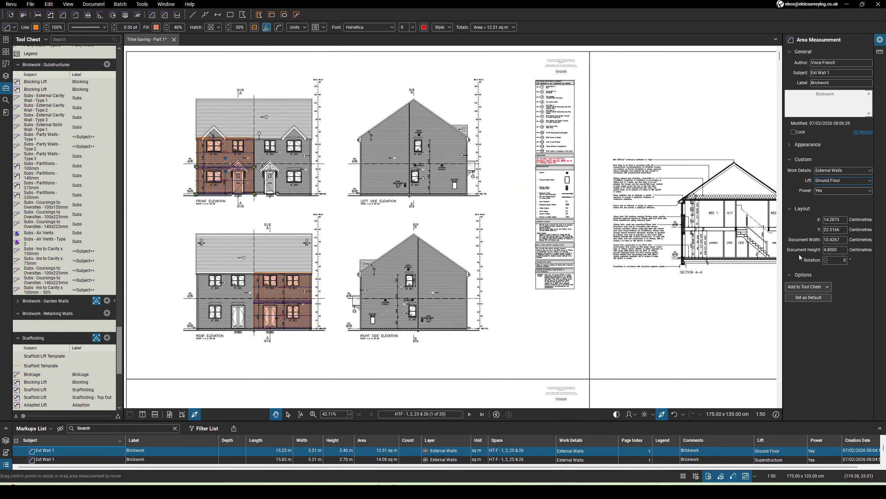
pyautogui.click(250, 163)
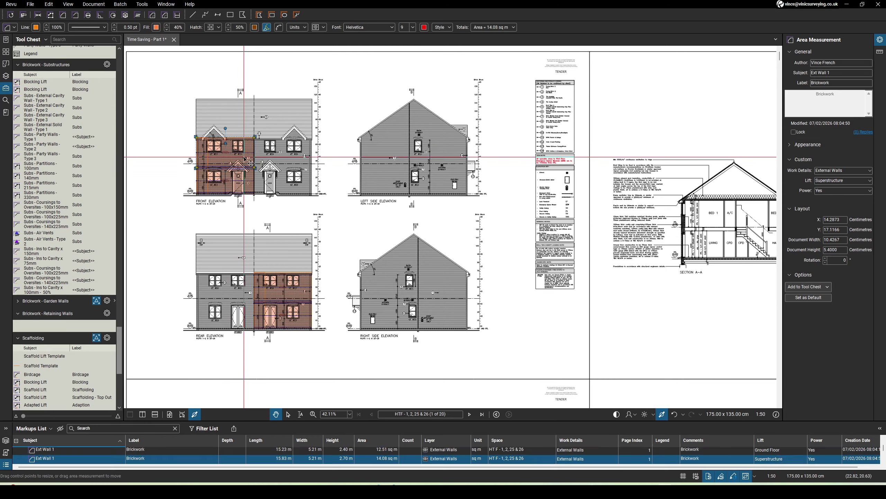
pyautogui.click(837, 181)
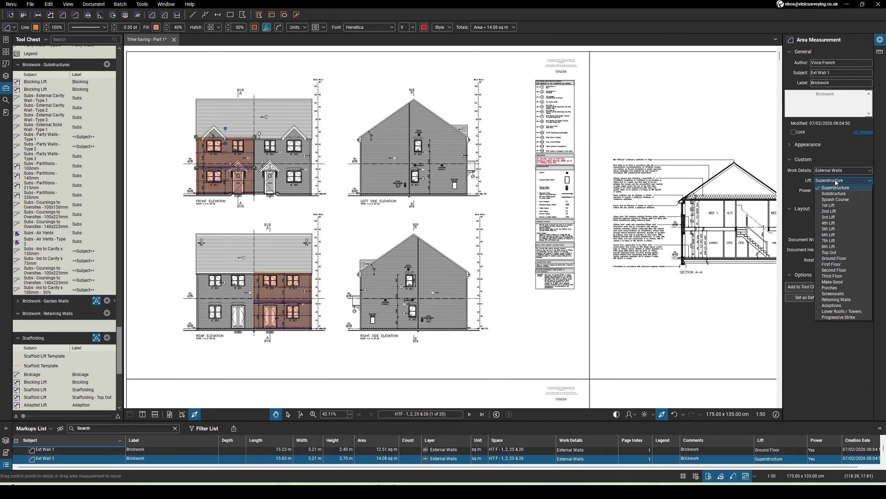
pyautogui.click(832, 264)
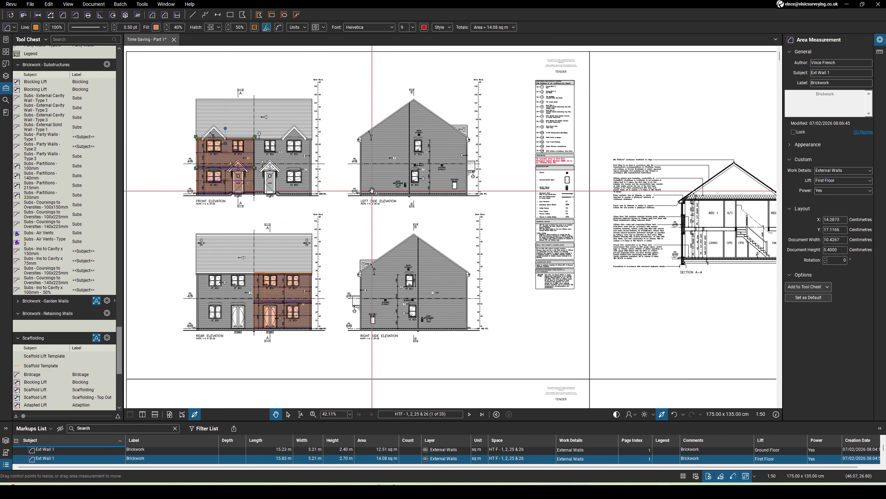
# Step: Delete all the markups on the front and rear elevations
pyautogui.moveTo(338, 347)
pyautogui.mouseDown()
pyautogui.moveTo(310, 182)
pyautogui.moveTo(214, 106)
pyautogui.moveTo(188, 123)
pyautogui.mouseUp()
pyautogui.press('Delete')
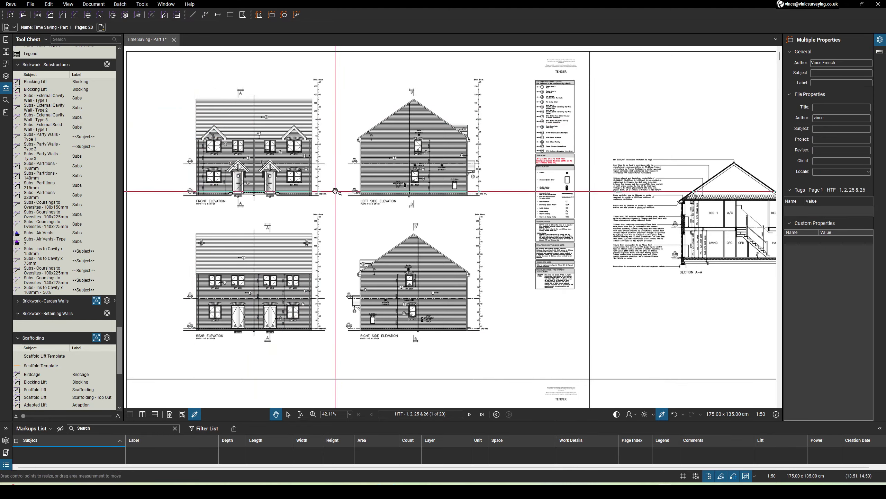
# Step: Draw an Ext Wall 1 Brickwork rectangle about 1.44 m wide and 3.89 m high in the blank margin beside the rear elevation, and select it
pyautogui.scroll(-2, 335, 192)
pyautogui.scroll(4, 298, 240)
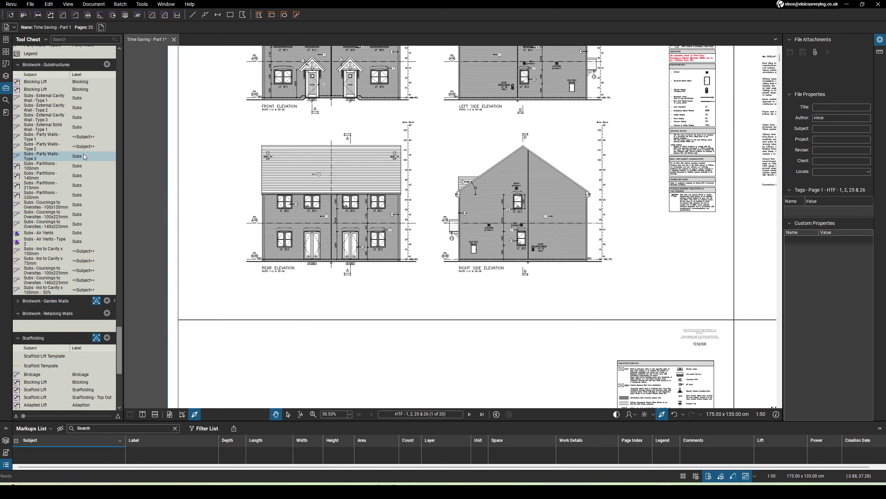
pyautogui.scroll(15, 84, 157)
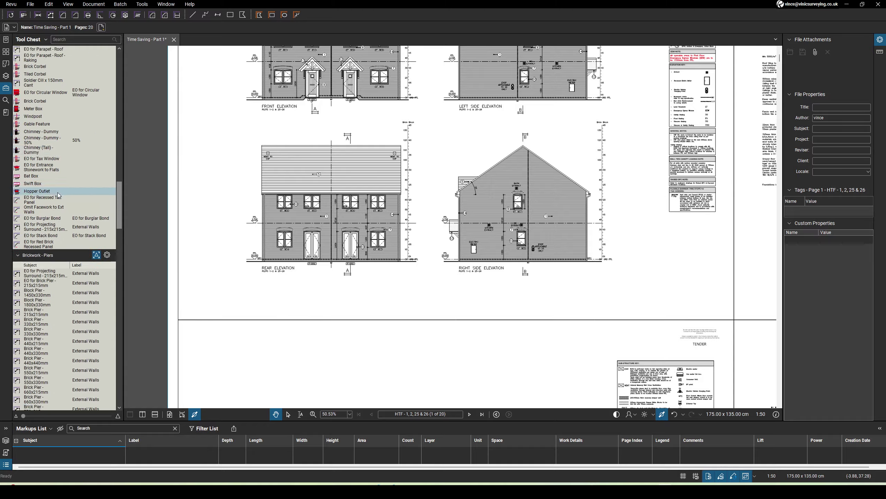
pyautogui.scroll(10, 58, 193)
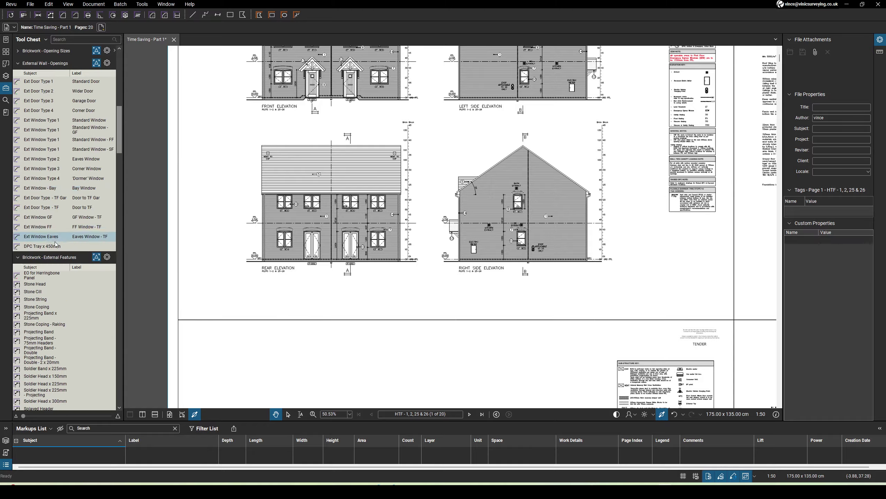
pyautogui.scroll(10, 50, 269)
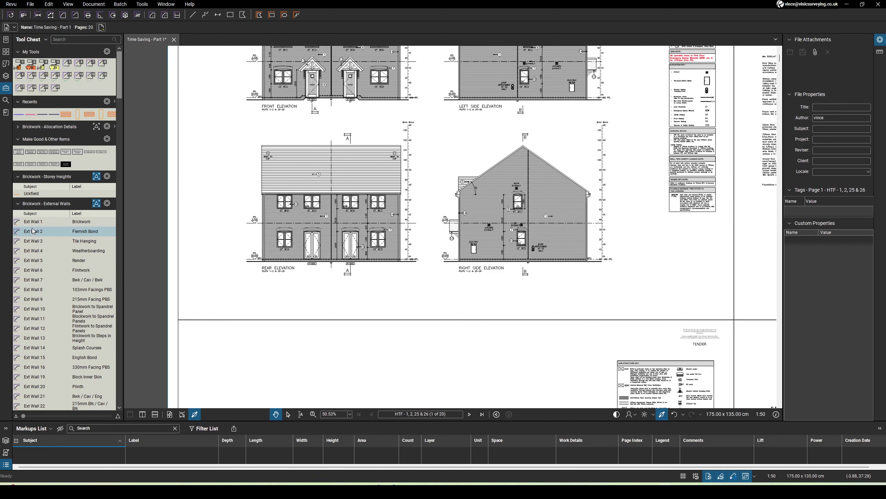
pyautogui.click(34, 222)
pyautogui.scroll(-4, 264, 168)
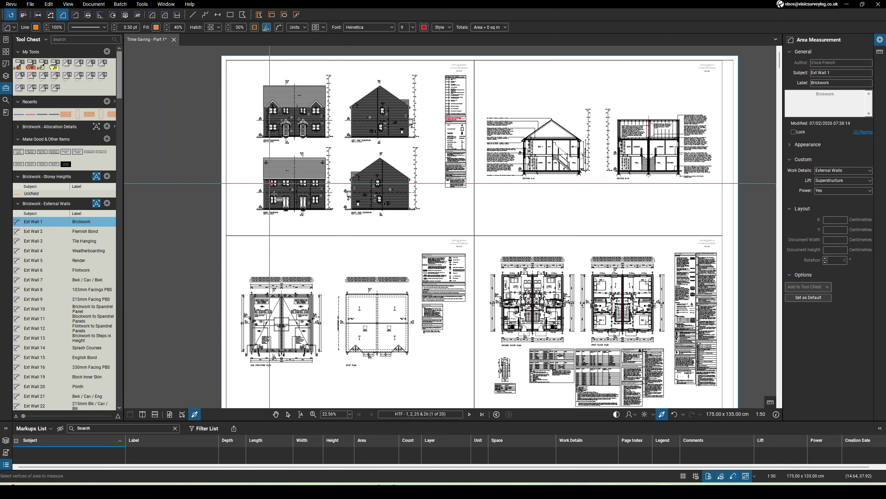
pyautogui.scroll(-3, 270, 183)
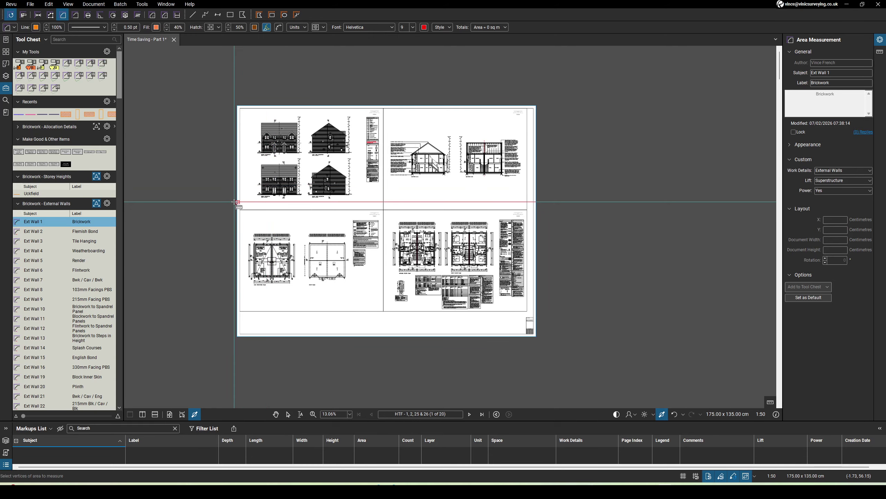
pyautogui.scroll(8, 235, 202)
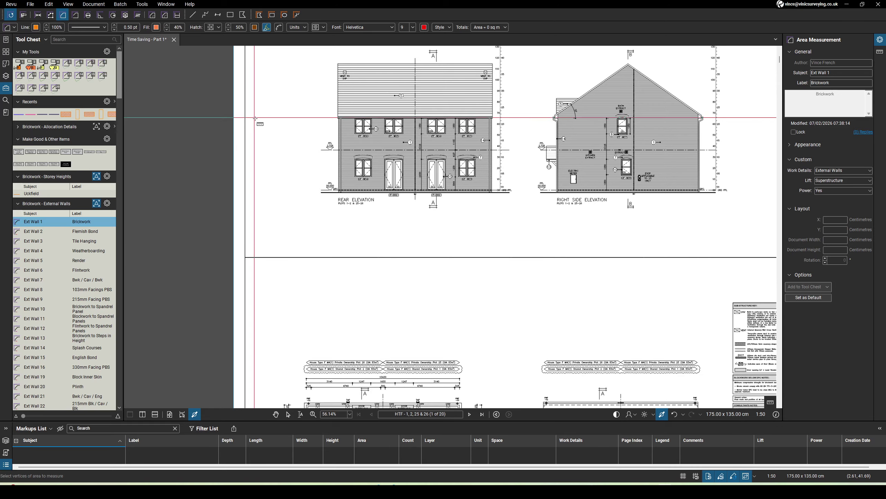
pyautogui.moveTo(253, 116); pyautogui.dragTo(267, 173)
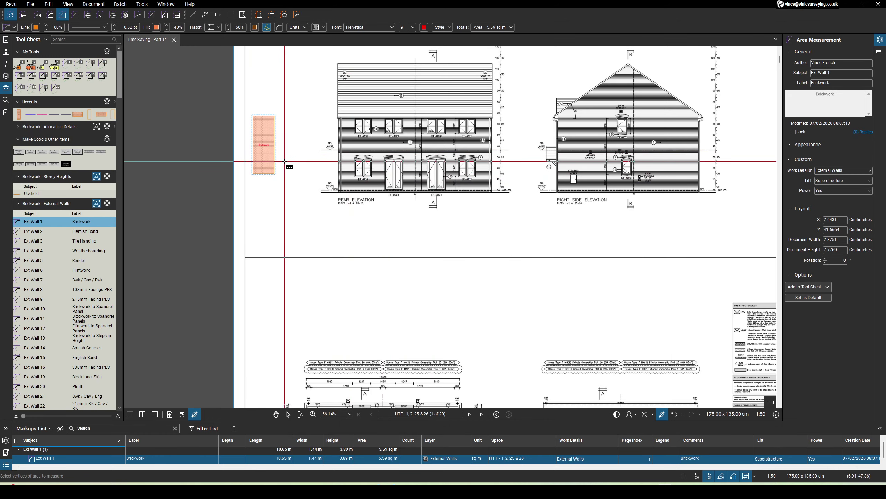
pyautogui.press('Escape')
pyautogui.click(264, 156)
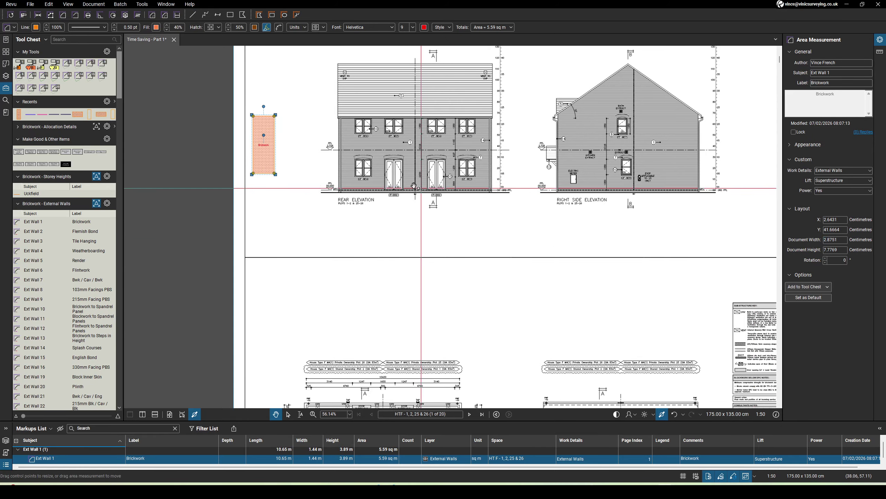
# Step: Set the brickwork rectangle's document width to 2 cm and its document height to 4.8 cm
pyautogui.scroll(-4, 371, 173)
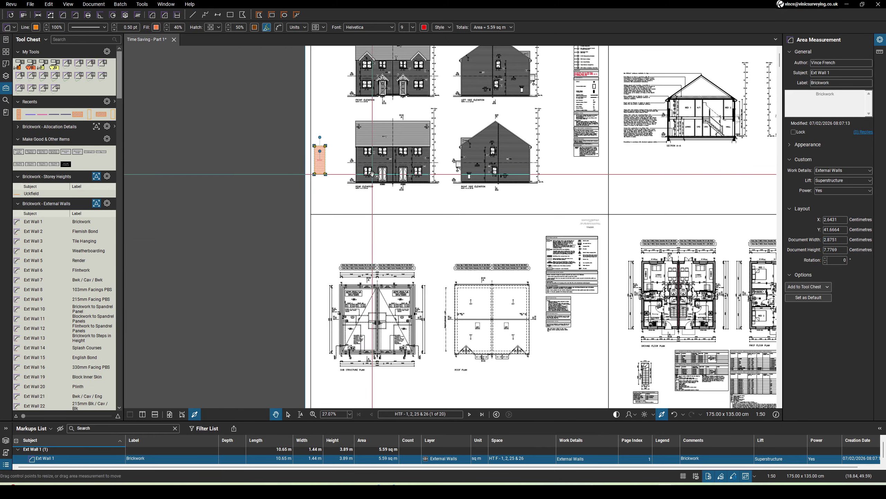
pyautogui.scroll(4, 339, 153)
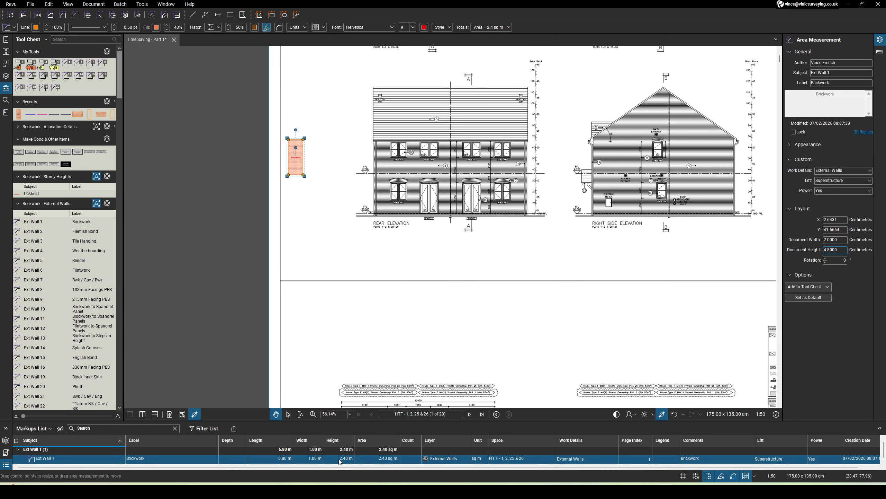
pyautogui.scroll(-2, 296, 234)
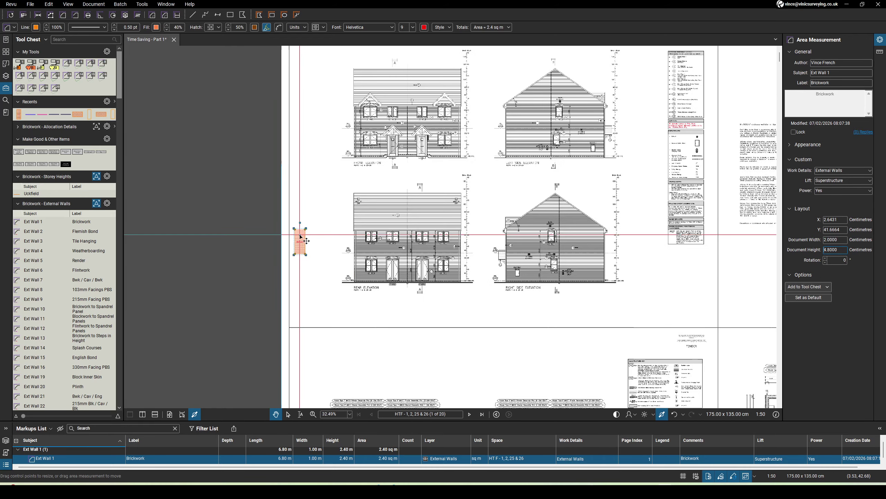
# Step: Copy the brickwork rectangle above the original, set the copy's document height to 5.4 cm and align it flush on top
pyautogui.scroll(5, 292, 249)
pyautogui.click(303, 254)
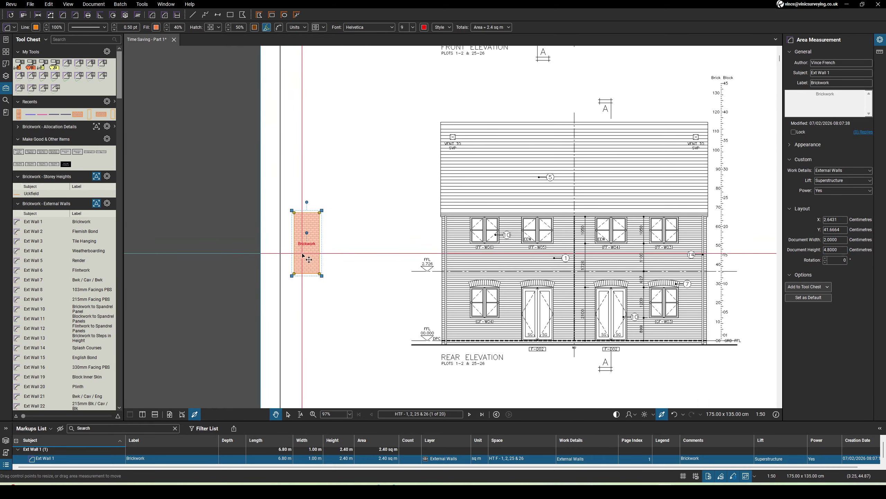
pyautogui.moveTo(303, 256); pyautogui.dragTo(308, 184)
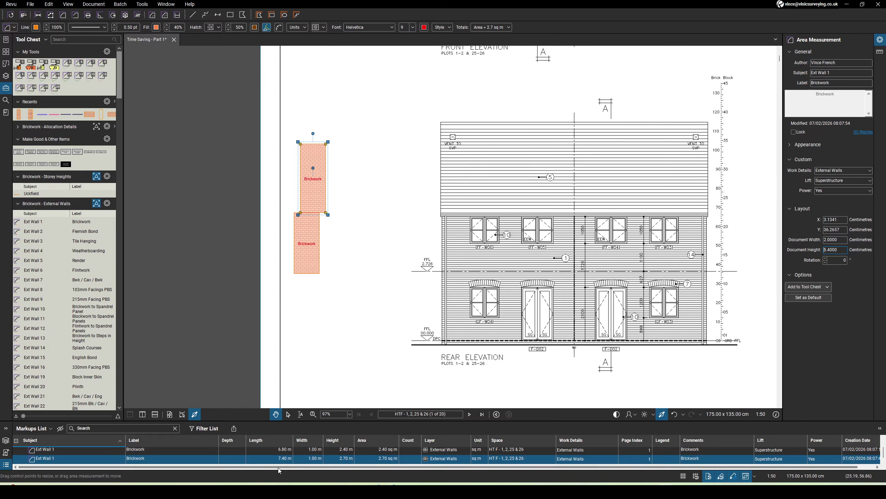
pyautogui.scroll(3, 295, 206)
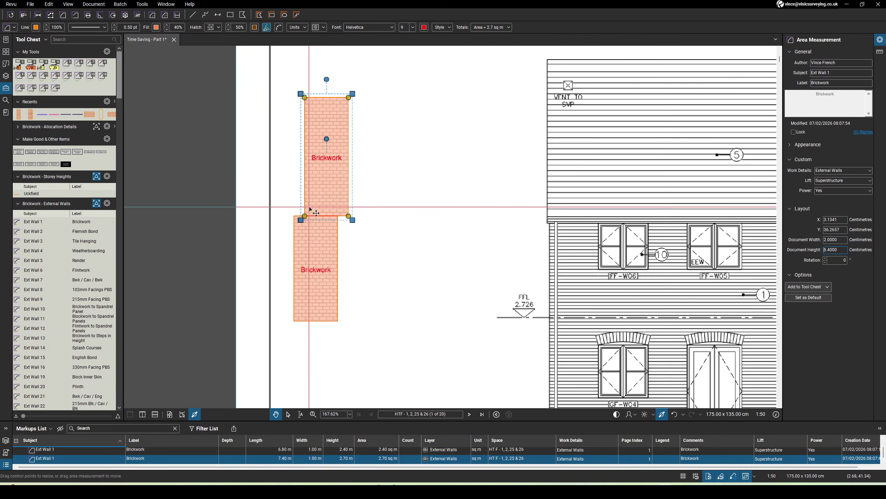
pyautogui.moveTo(314, 206); pyautogui.dragTo(303, 206)
# Step: Set the Lift of the lower brickwork rectangle to Ground Floor and that of the upper rectangle to First Floor
pyautogui.click(316, 279)
pyautogui.click(846, 184)
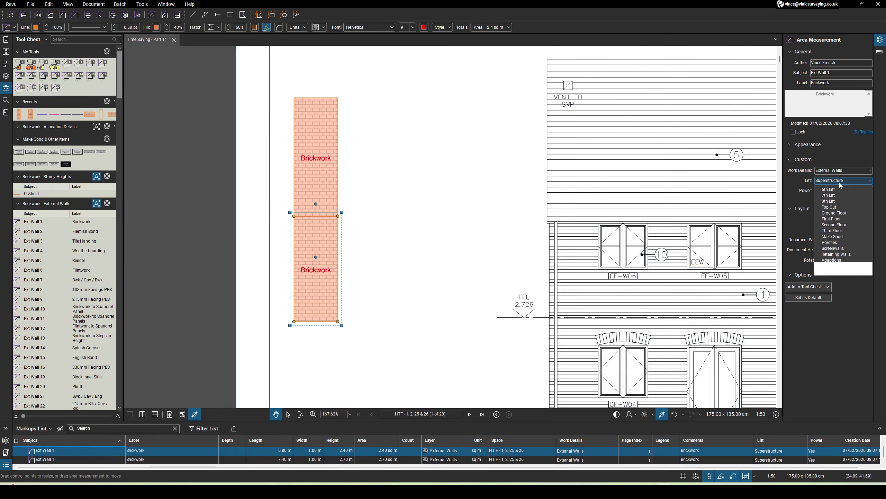
pyautogui.click(841, 261)
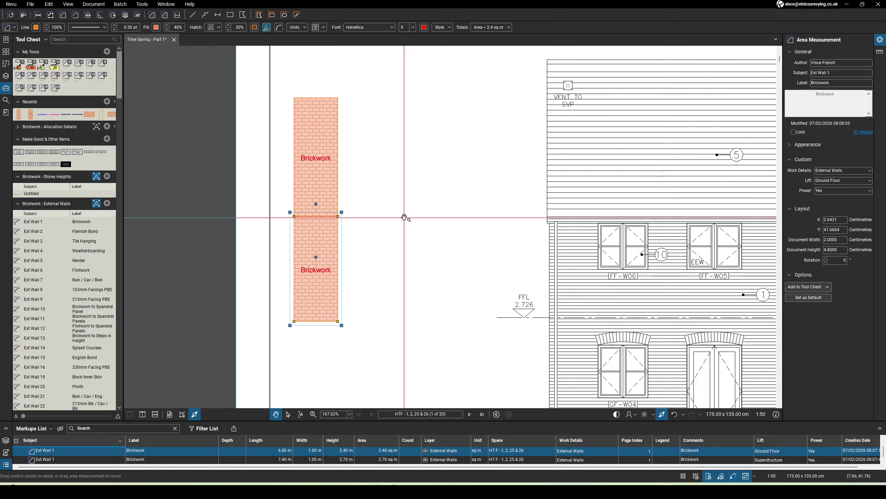
pyautogui.click(352, 184)
pyautogui.click(311, 181)
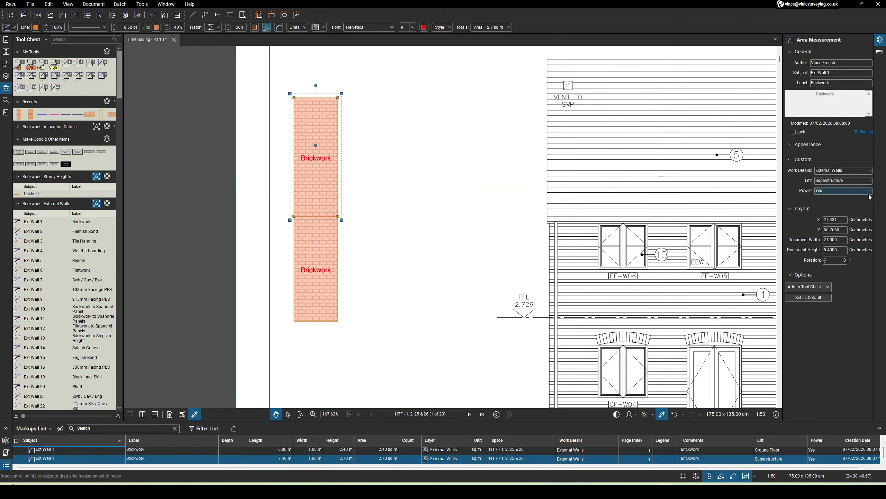
pyautogui.click(838, 184)
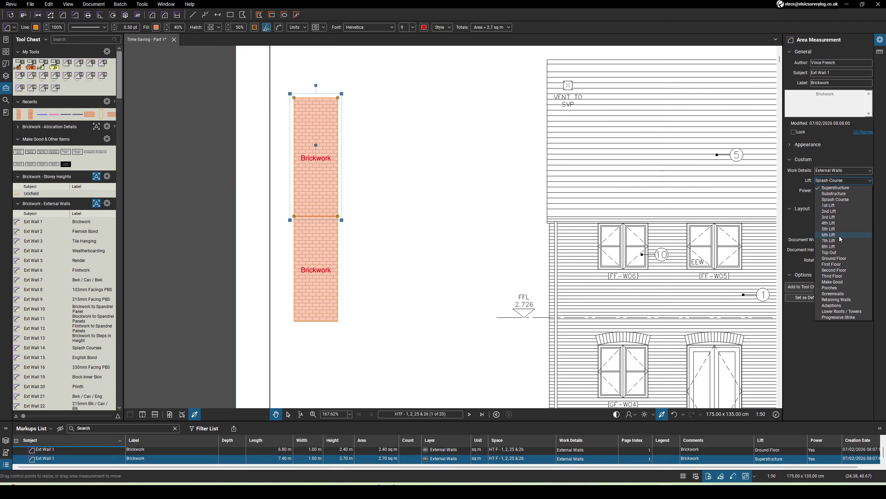
pyautogui.click(833, 265)
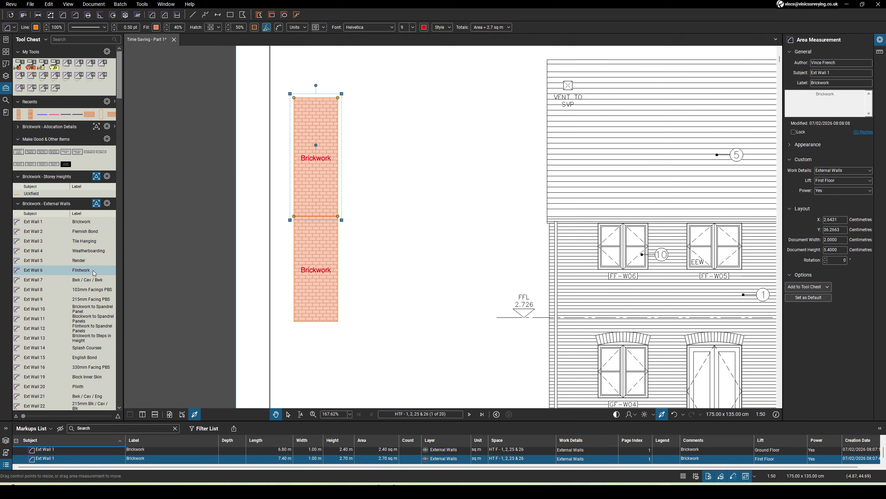
# Step: Draw a 1 m DPC Tray x 600mm labelled DPC along the brickwork's base and one labelled 1st Floor along the joint between the rectangles
pyautogui.scroll(-10, 93, 274)
pyautogui.scroll(-10, 93, 274)
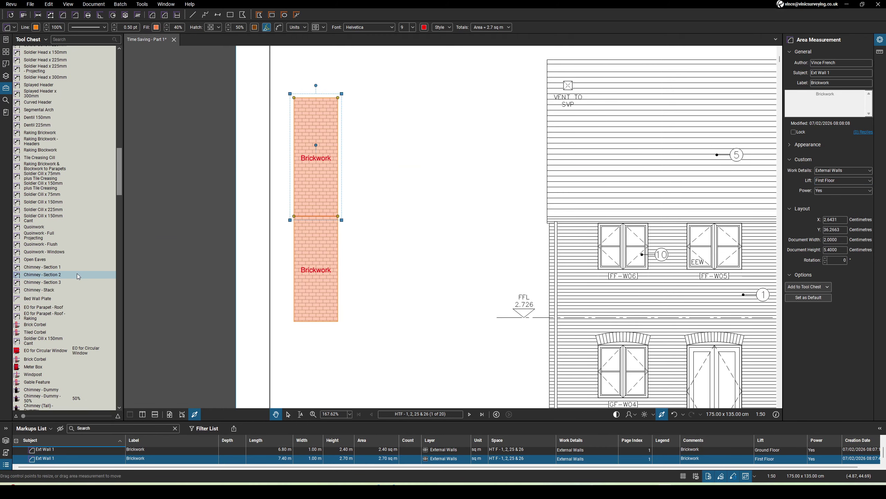
pyautogui.scroll(-3, 79, 276)
pyautogui.scroll(-15, 79, 276)
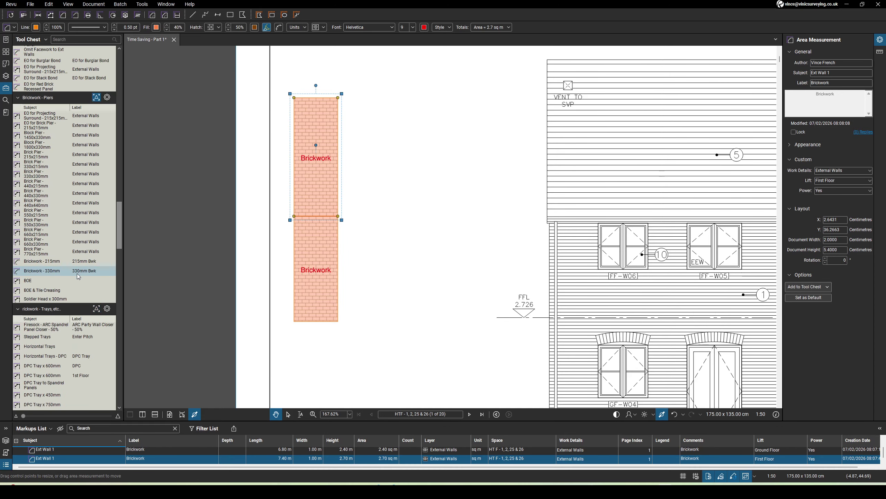
pyautogui.click(42, 365)
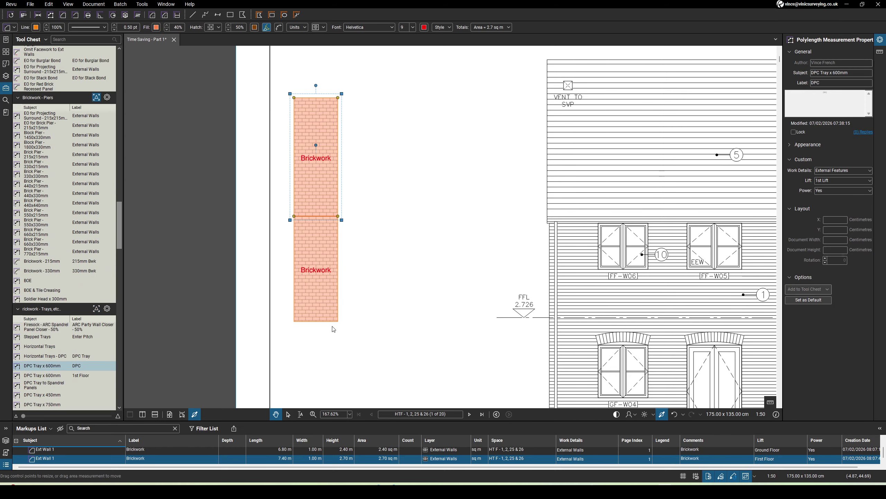
pyautogui.click(295, 321)
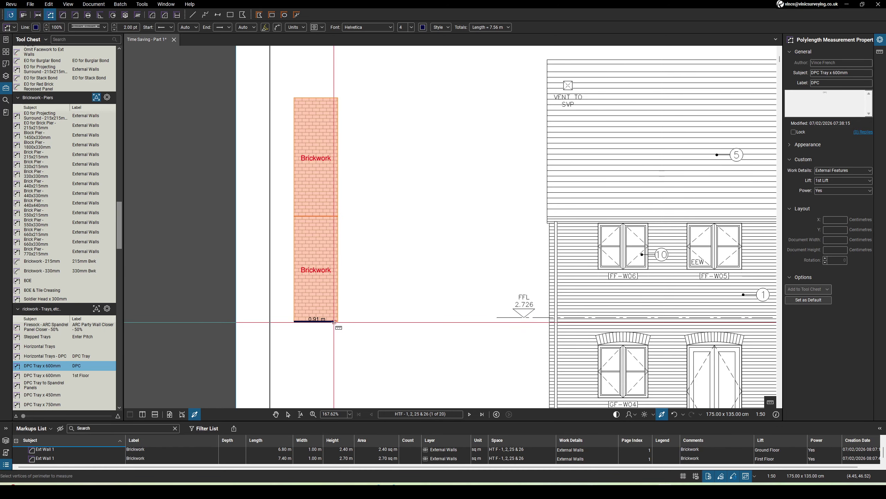
pyautogui.press('Return')
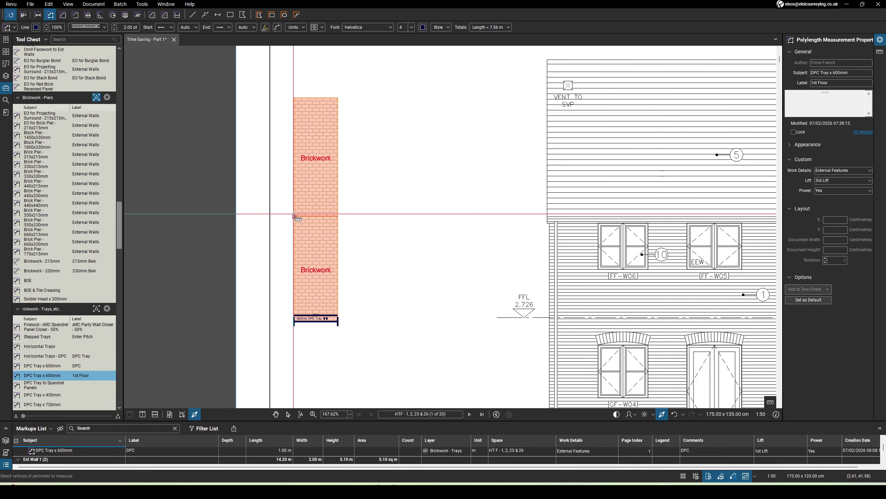
pyautogui.click(339, 216)
pyautogui.press('Return')
# Step: Draw a 1 m Blocking Lift along the base of the lower brickwork rectangle
pyautogui.scroll(-10, 77, 316)
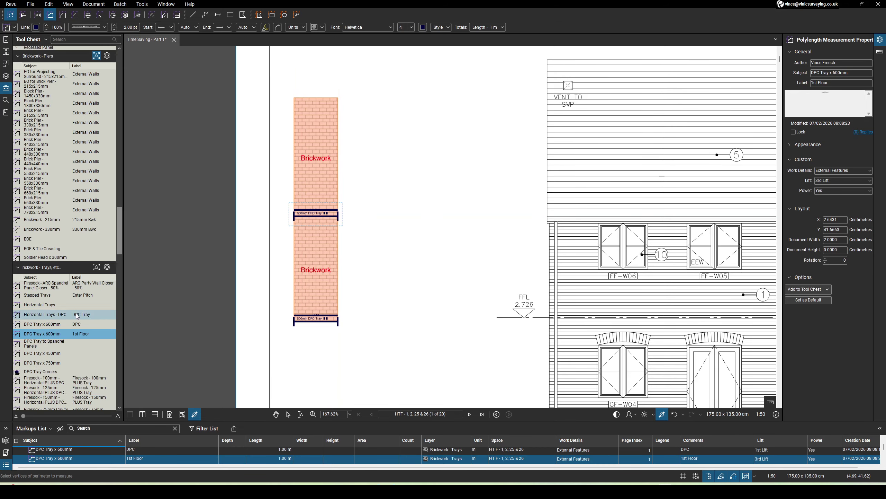
pyautogui.scroll(-15, 78, 313)
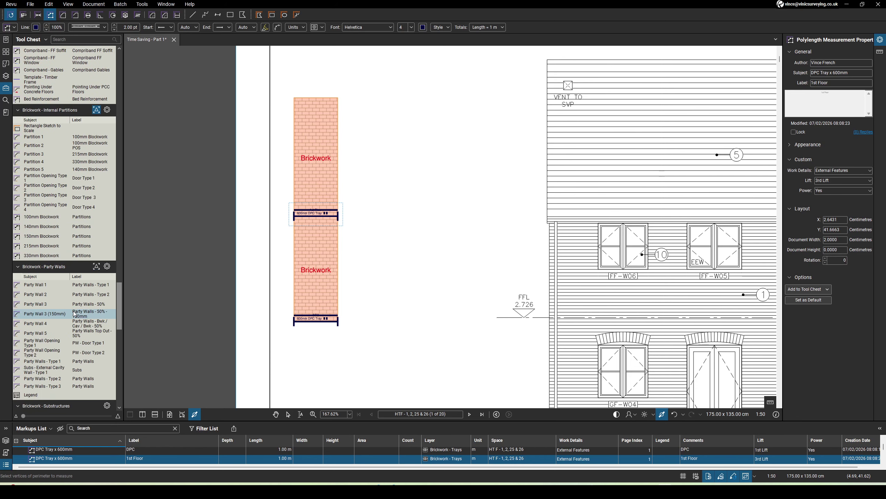
pyautogui.scroll(-5, 75, 313)
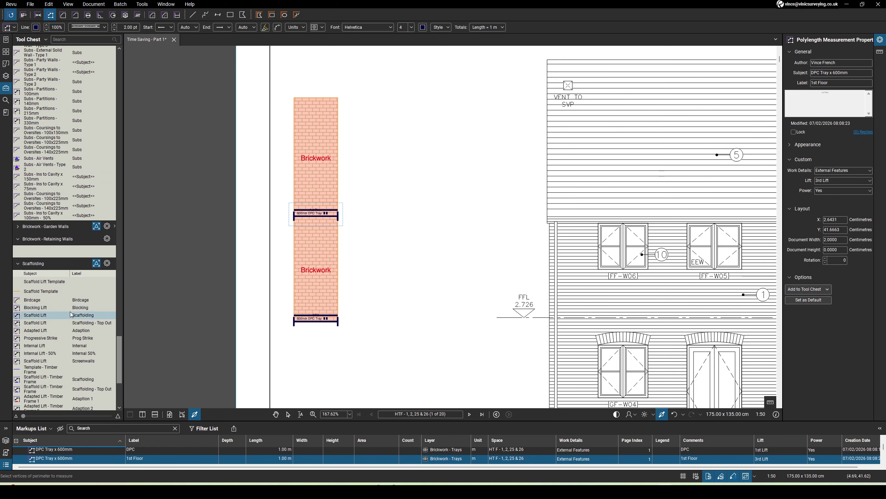
pyautogui.click(49, 307)
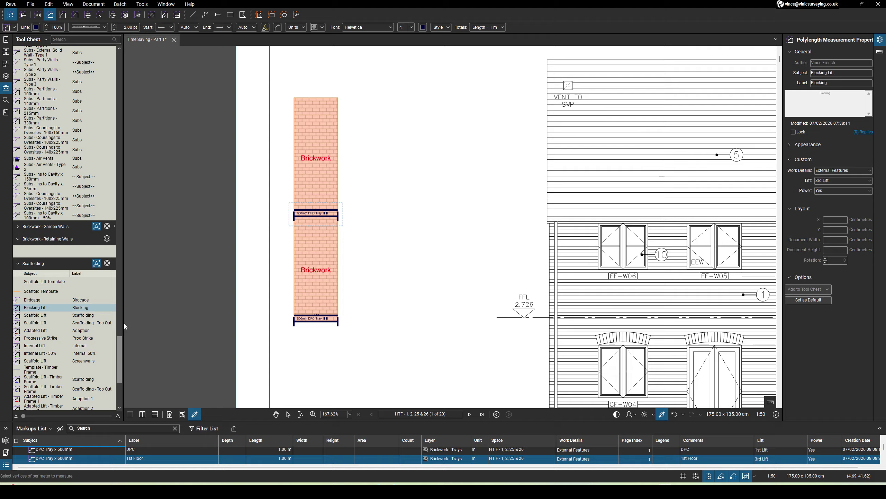
pyautogui.click(294, 322)
pyautogui.doubleClick(338, 321)
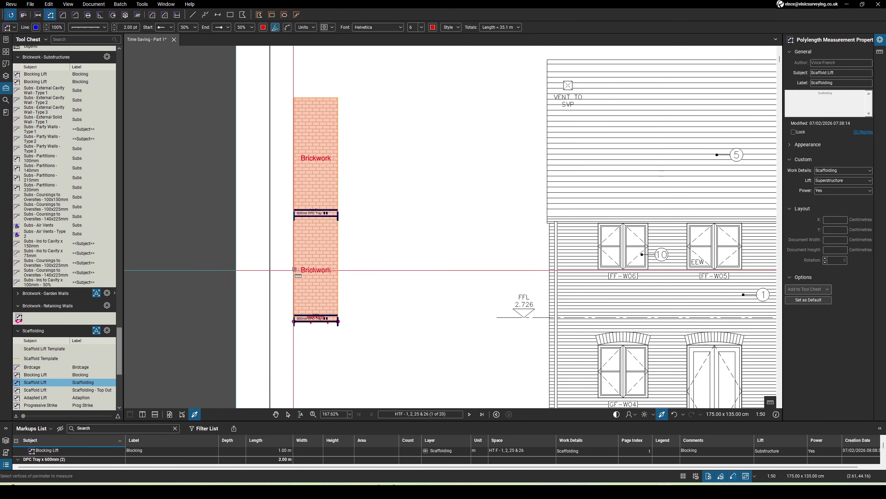
# Step: Draw four 1 m Scaffold Lifts across the brickwork: mid-height of the lower rectangle, at the joint, mid-height of the upper one and near its top
pyautogui.doubleClick(338, 268)
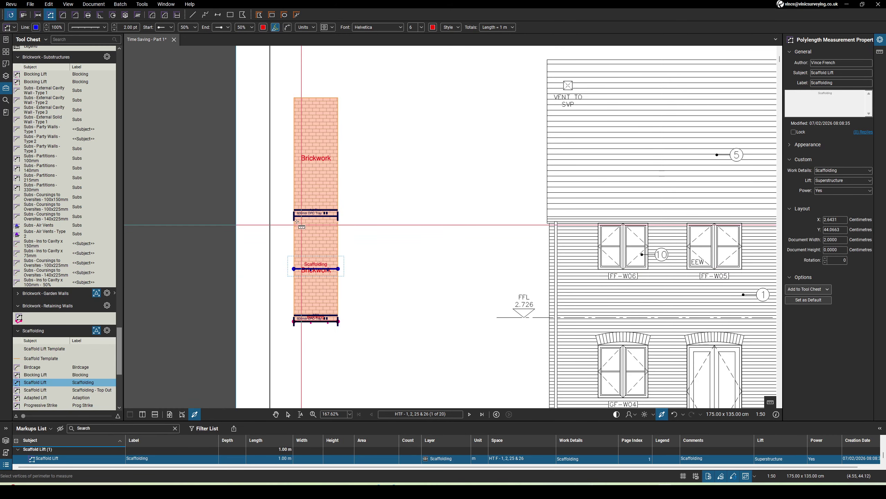
pyautogui.doubleClick(338, 220)
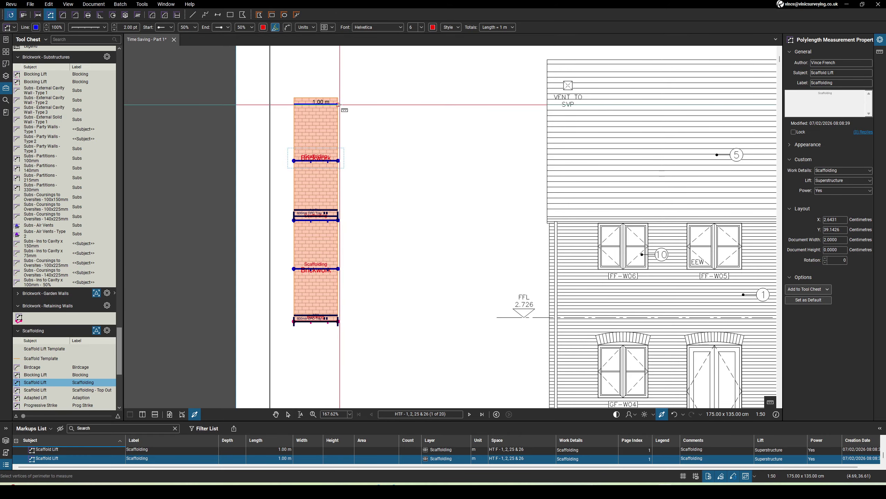
pyautogui.scroll(-6, 298, 226)
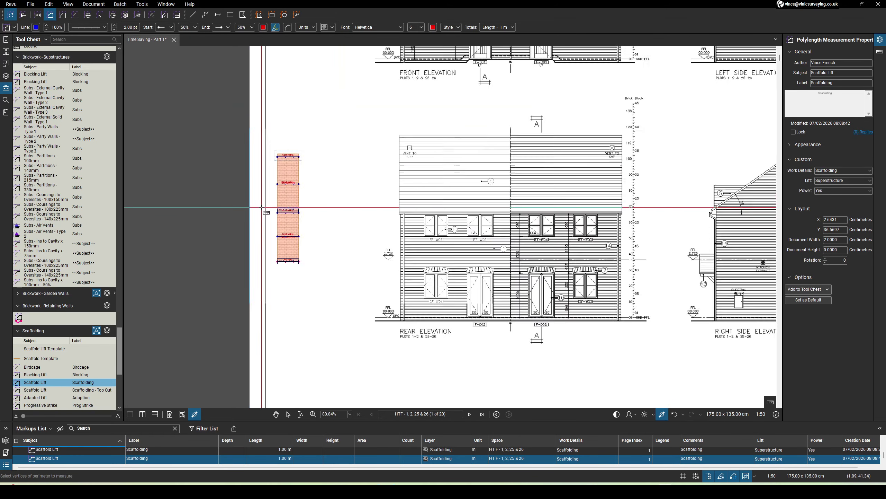
pyautogui.press('Escape')
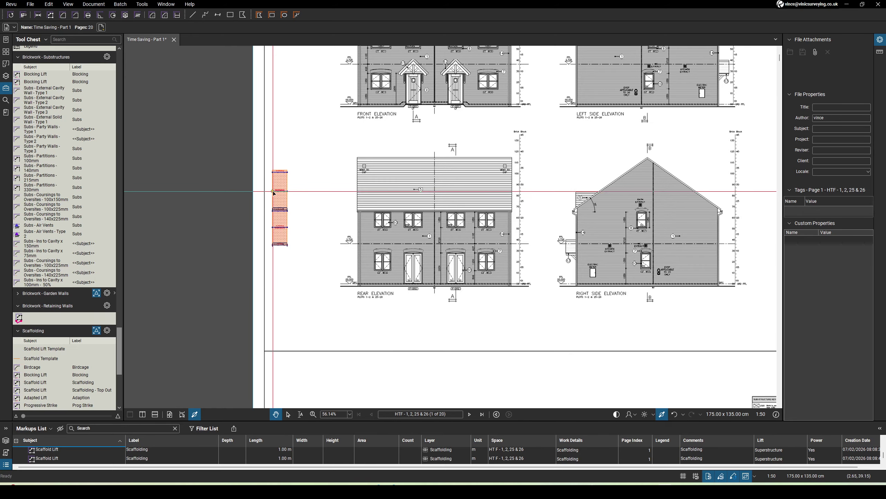
# Step: Copy the whole stack of brickwork, tray and scaffold markups and paste it at the front elevation's outer corner on the DPC line
pyautogui.scroll(2, 298, 226)
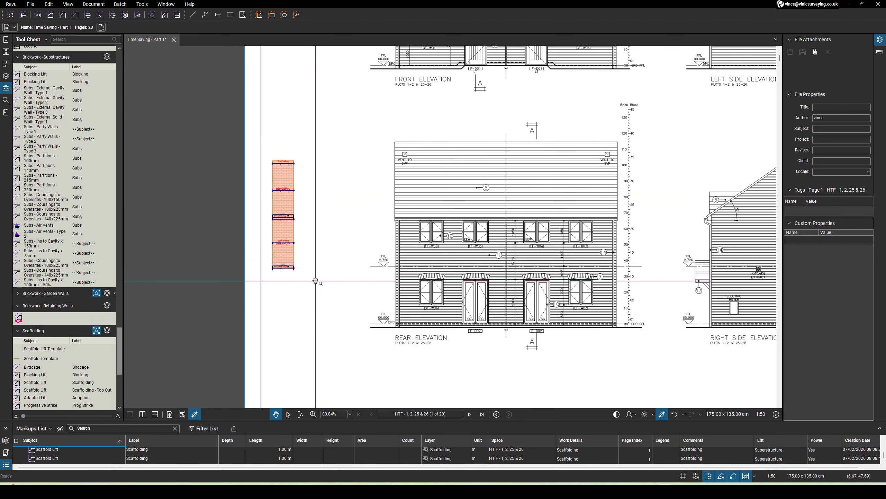
pyautogui.moveTo(315, 280); pyautogui.dragTo(260, 153)
pyautogui.scroll(-3, 352, 283)
pyautogui.scroll(4, 381, 182)
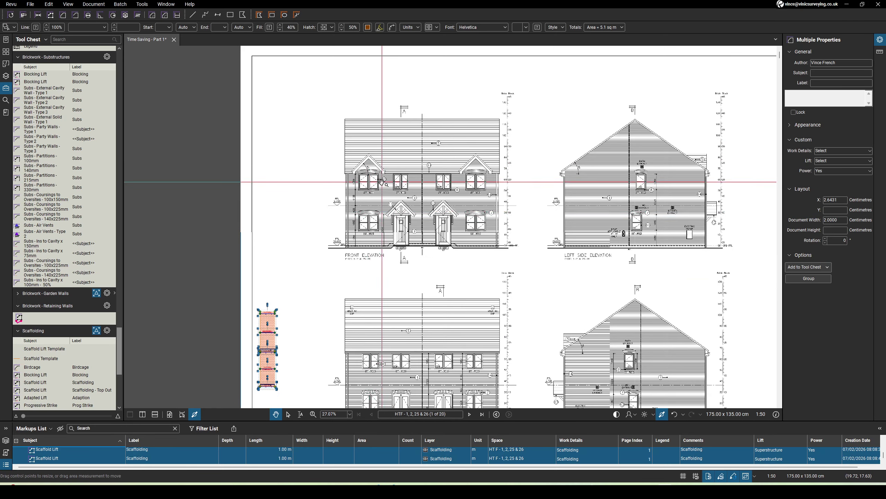
pyautogui.scroll(4, 348, 273)
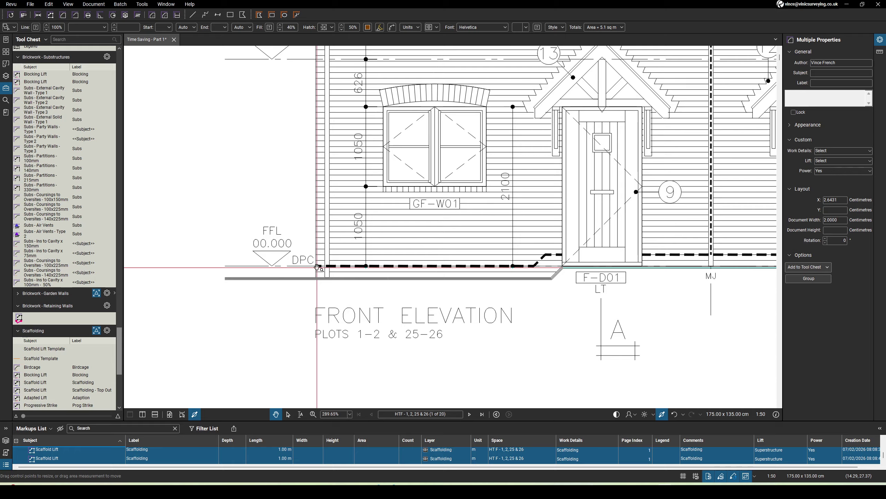
pyautogui.click(317, 267)
pyautogui.rightClick(317, 267)
pyautogui.click(342, 274)
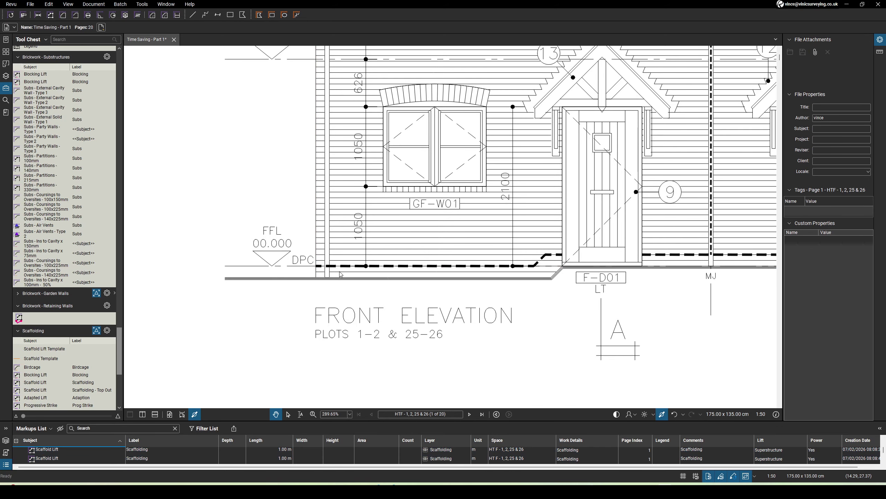
pyautogui.scroll(5, 315, 273)
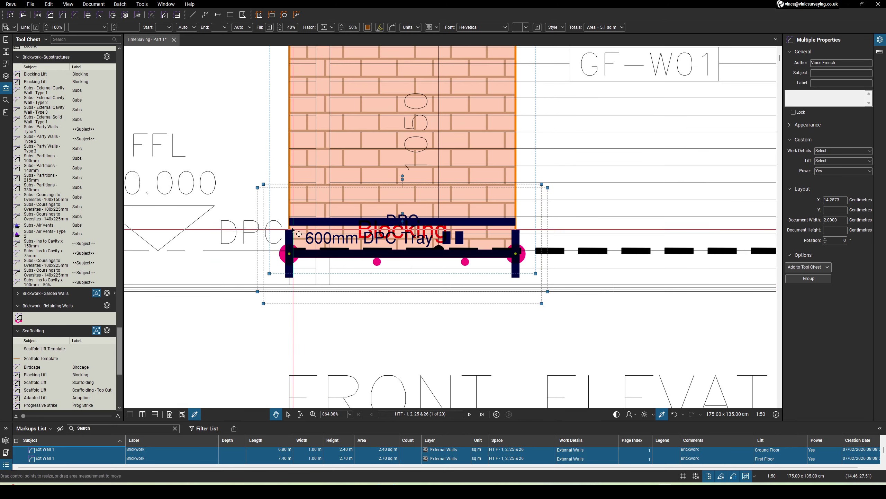
# Step: Check the overall width dimension on the substructure plan and set the pasted markups' document width to 10.43 cm
pyautogui.scroll(-8, 315, 273)
pyautogui.scroll(-10, 307, 239)
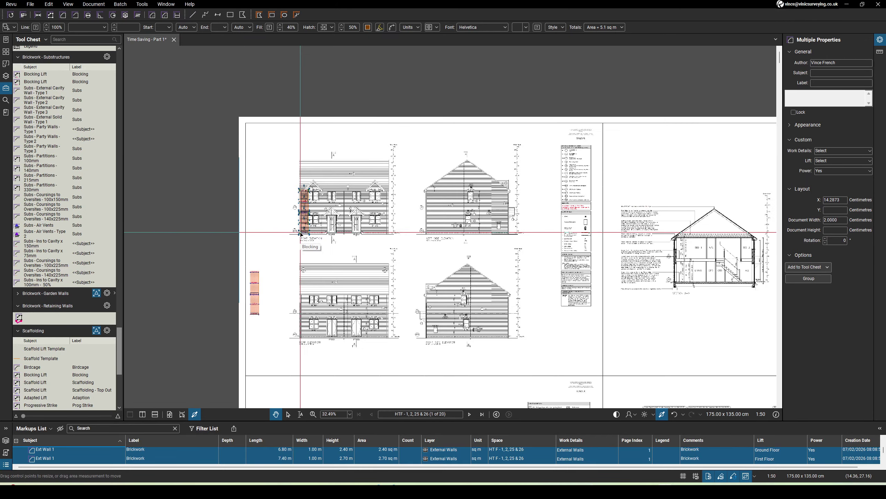
pyautogui.scroll(10, 322, 367)
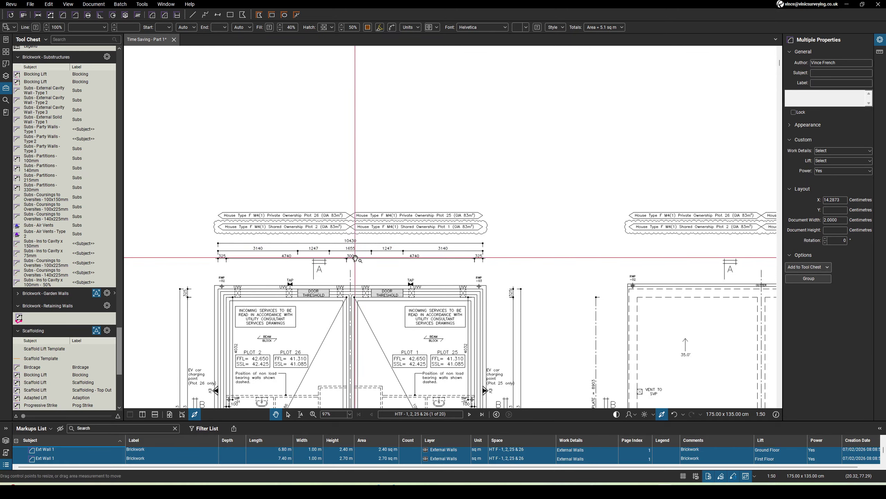
pyautogui.scroll(-5, 353, 244)
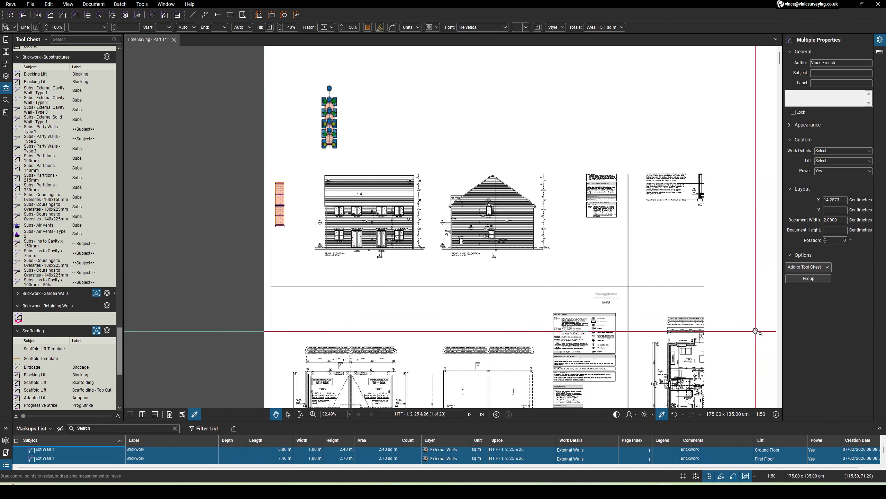
pyautogui.scroll(1, 752, 327)
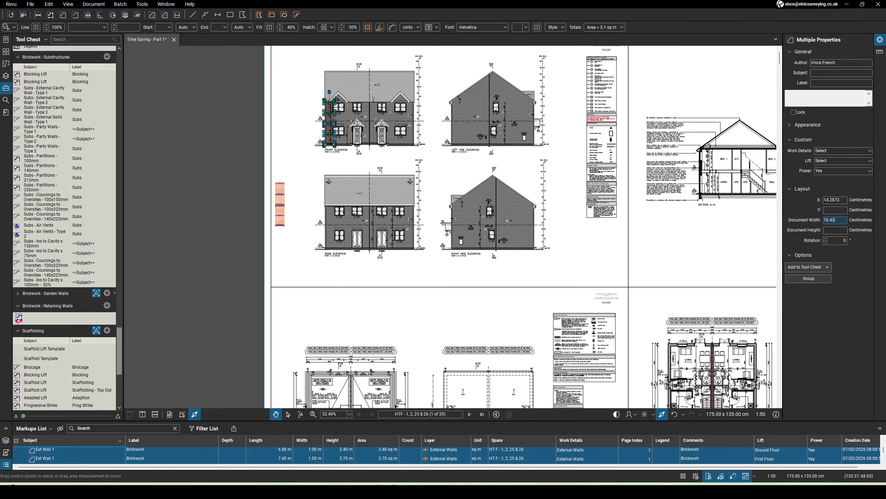
pyautogui.press('Return')
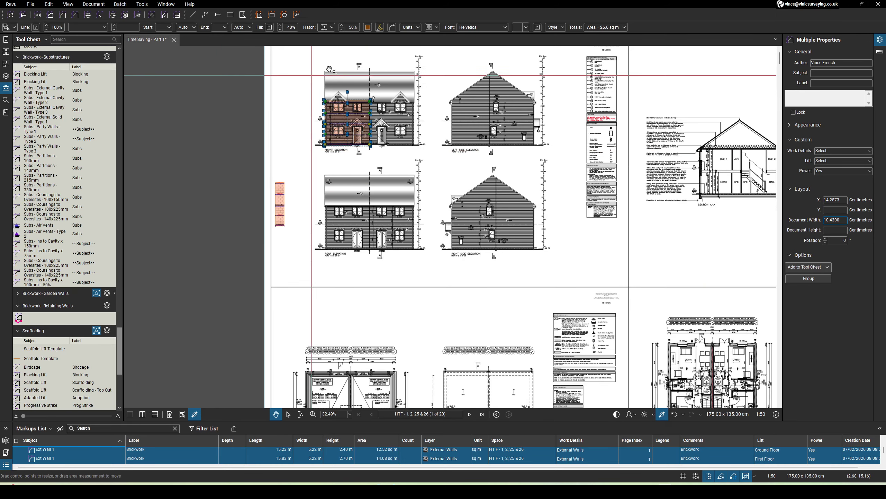
# Step: Copy the resized front elevation markups onto the right half of the rear elevation, aligned with the DPC line and outer corner
pyautogui.scroll(4, 370, 111)
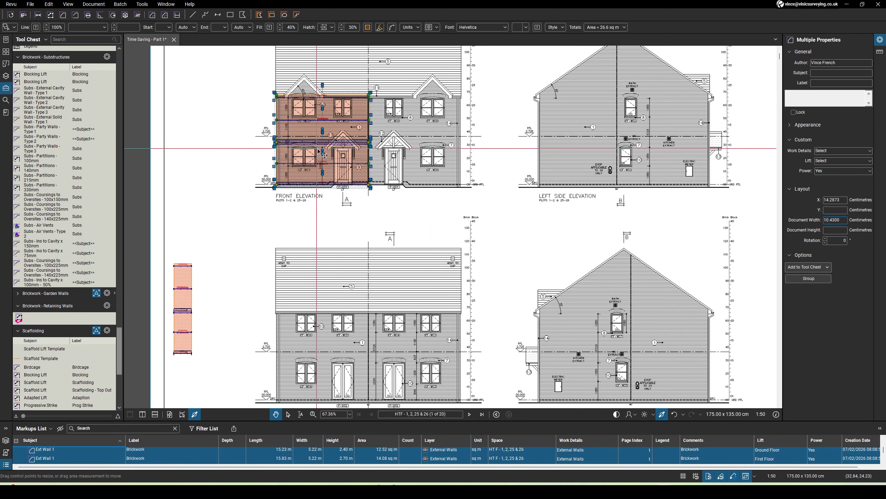
pyautogui.click(381, 214)
pyautogui.moveTo(395, 216); pyautogui.dragTo(310, 85)
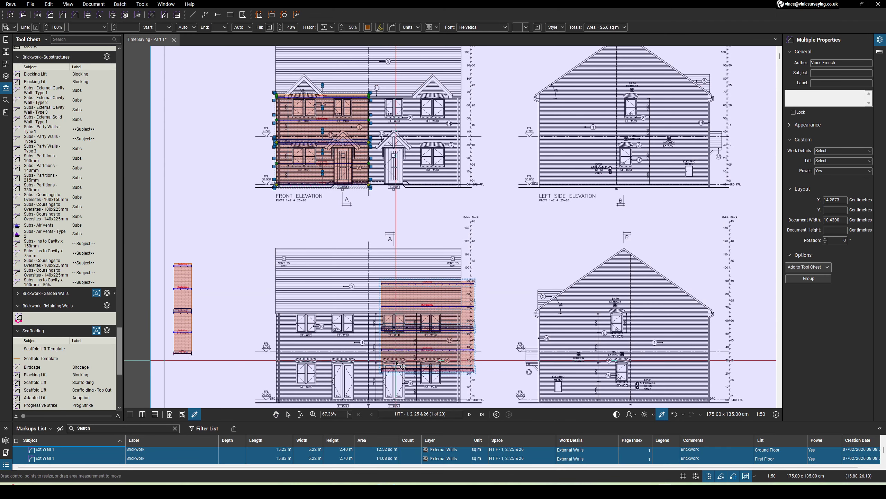
pyautogui.moveTo(292, 174); pyautogui.dragTo(396, 360)
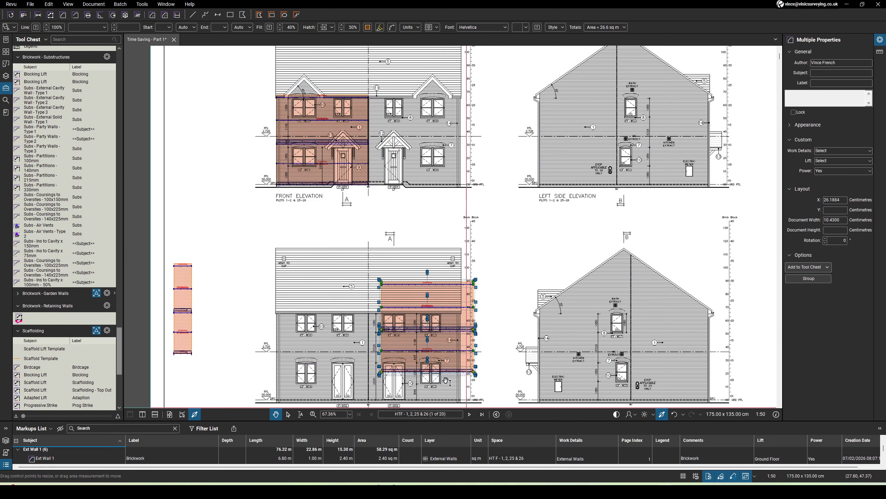
pyautogui.scroll(-3, 405, 360)
pyautogui.scroll(6, 407, 342)
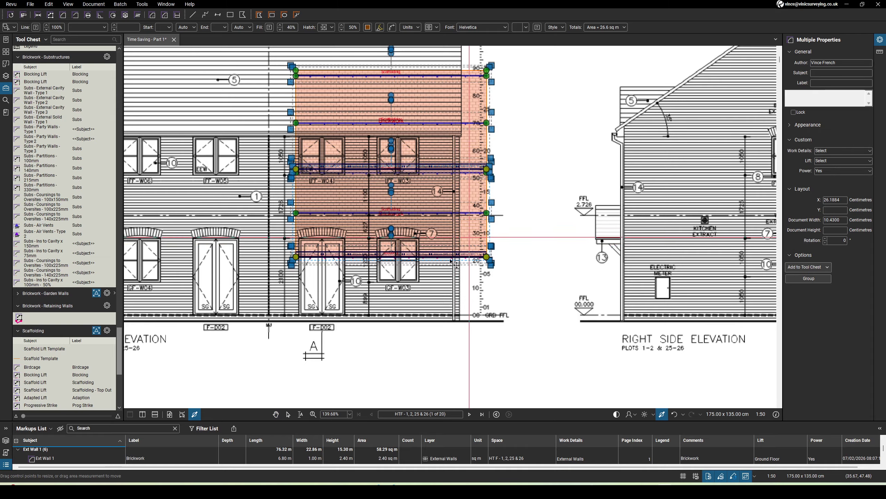
pyautogui.moveTo(451, 261); pyautogui.dragTo(443, 296)
# Step: Paste another copy of the markup stack on the left side elevation, with its base corner at the outer wall on the DPC line
pyautogui.scroll(-5, 421, 292)
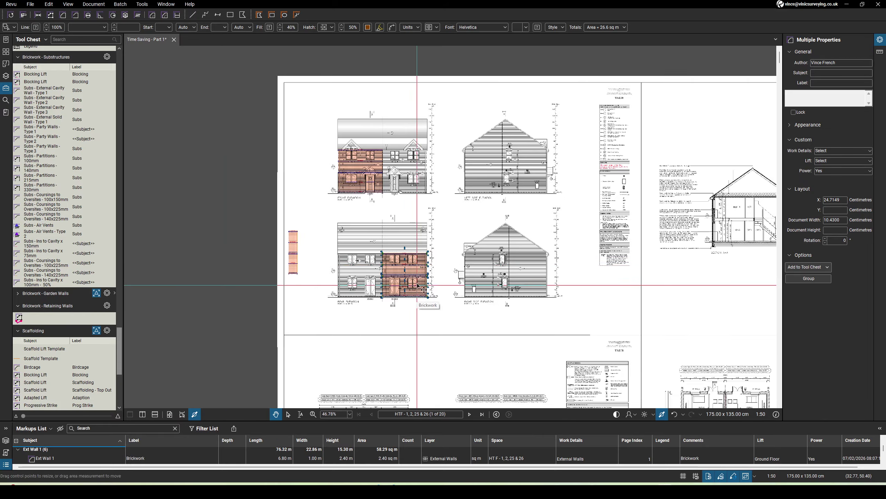
pyautogui.scroll(3, 420, 291)
pyautogui.rightClick(460, 199)
pyautogui.press('Escape')
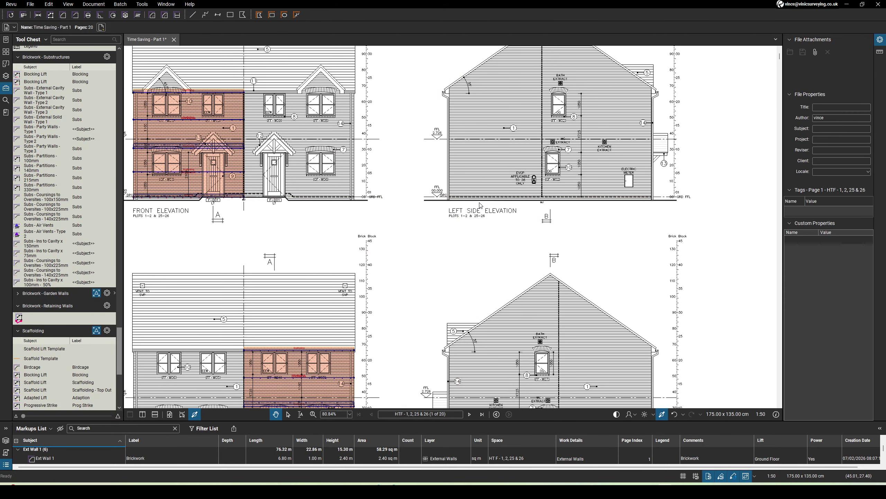
pyautogui.hotkey('ctrl', 'v')
pyautogui.scroll(7, 457, 178)
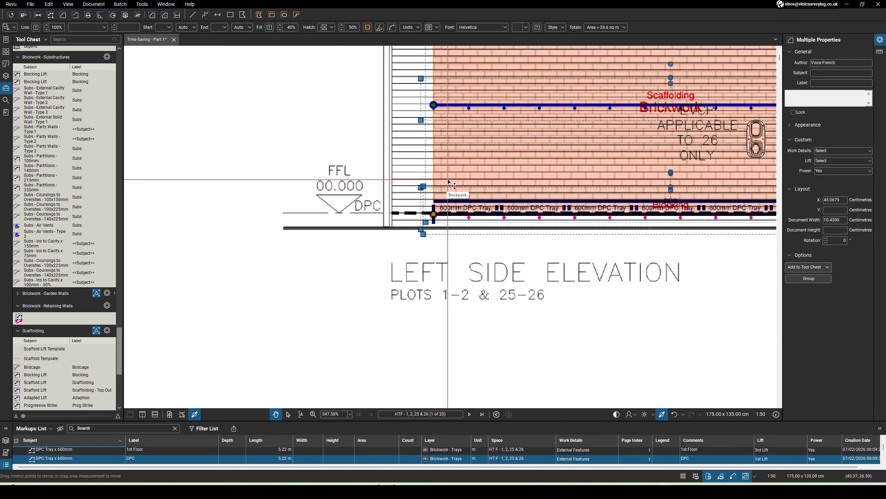
pyautogui.moveTo(458, 178); pyautogui.dragTo(417, 181)
# Step: Check the overall side dimension on the substructure plan and set the left side elevation markups' document width to 19.106 cm
pyautogui.scroll(-15, 417, 182)
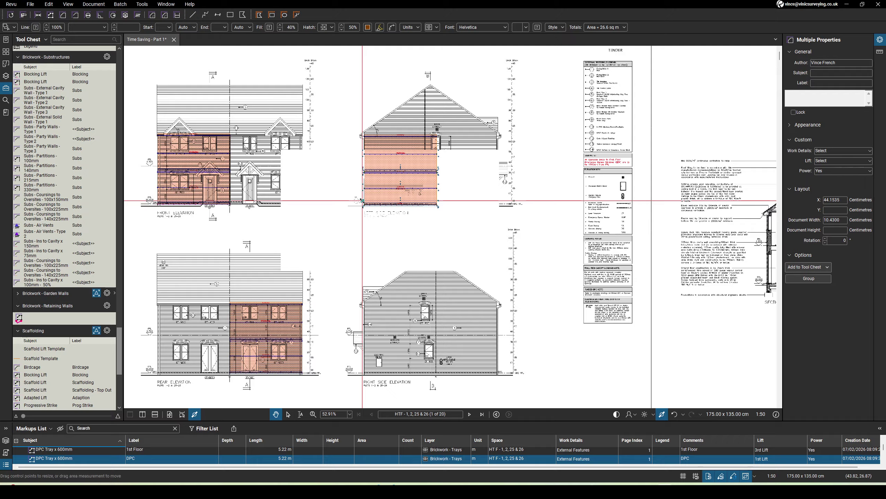
pyautogui.scroll(10, 300, 353)
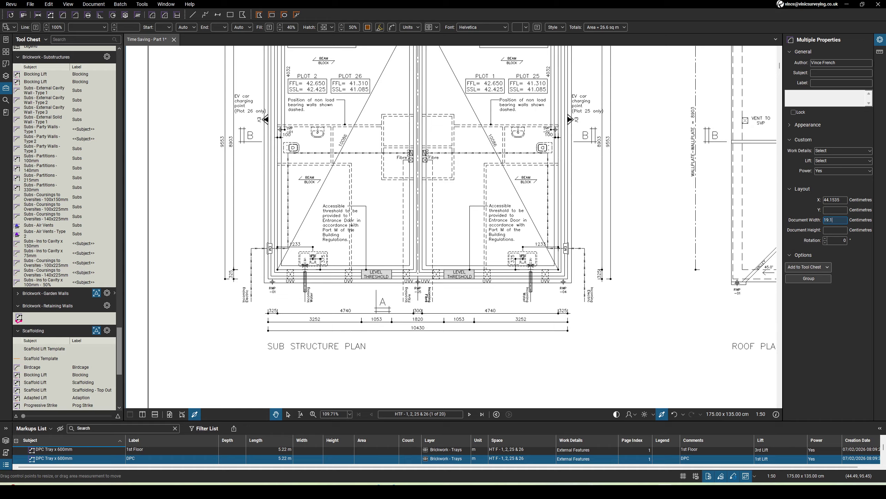
pyautogui.press('Return')
pyautogui.scroll(-10, 469, 116)
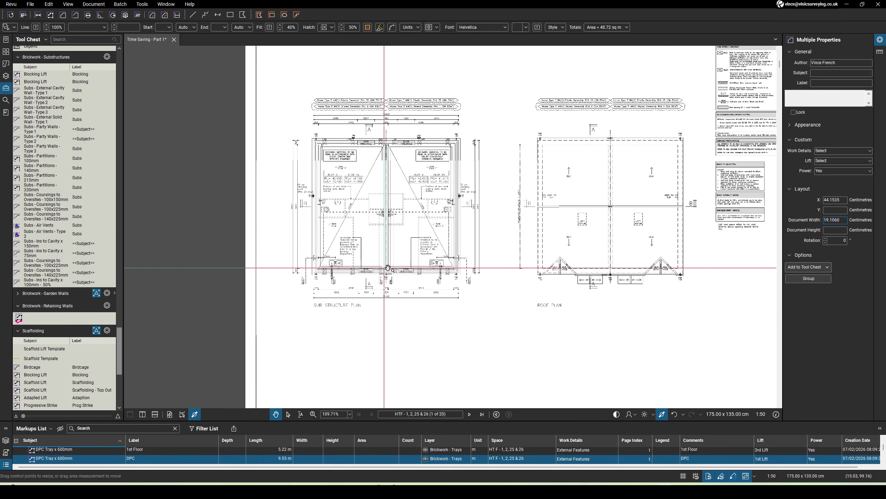
pyautogui.scroll(8, 469, 115)
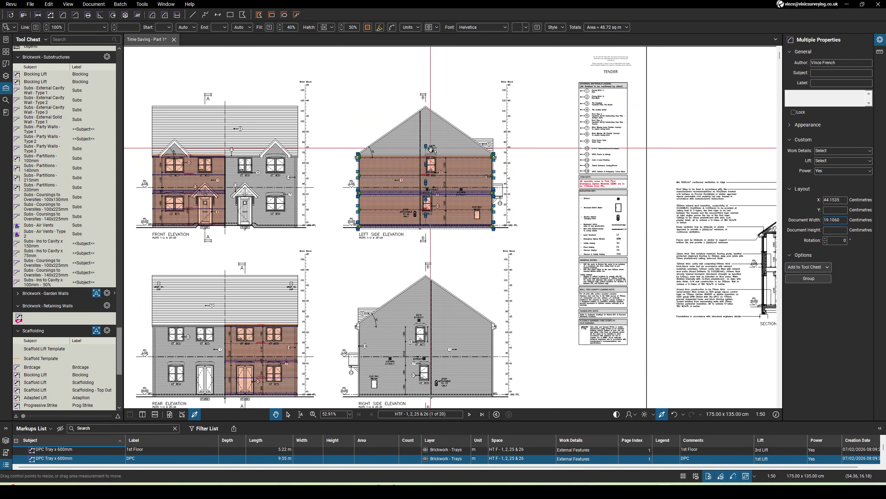
pyautogui.scroll(2, 375, 182)
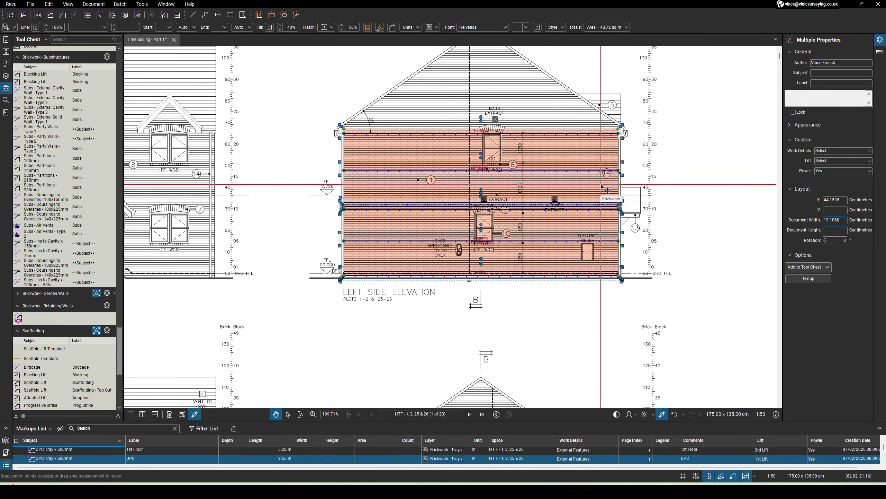
pyautogui.scroll(-1, 601, 186)
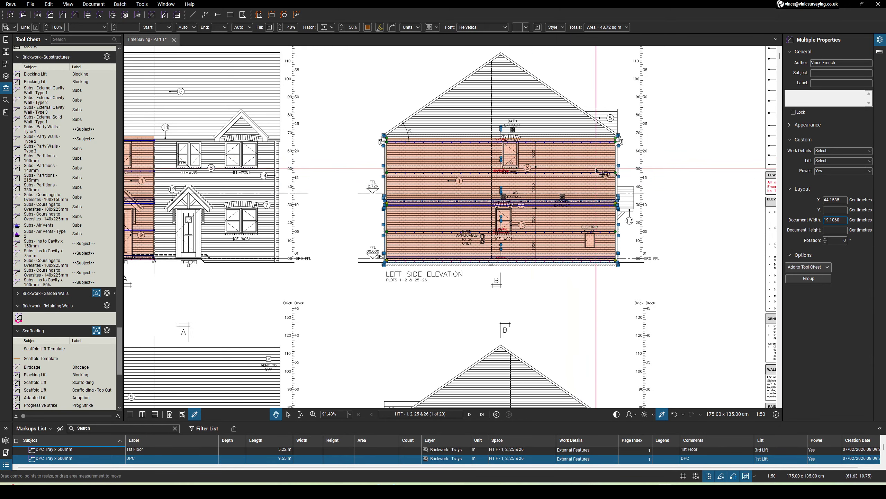
pyautogui.scroll(-4, 591, 172)
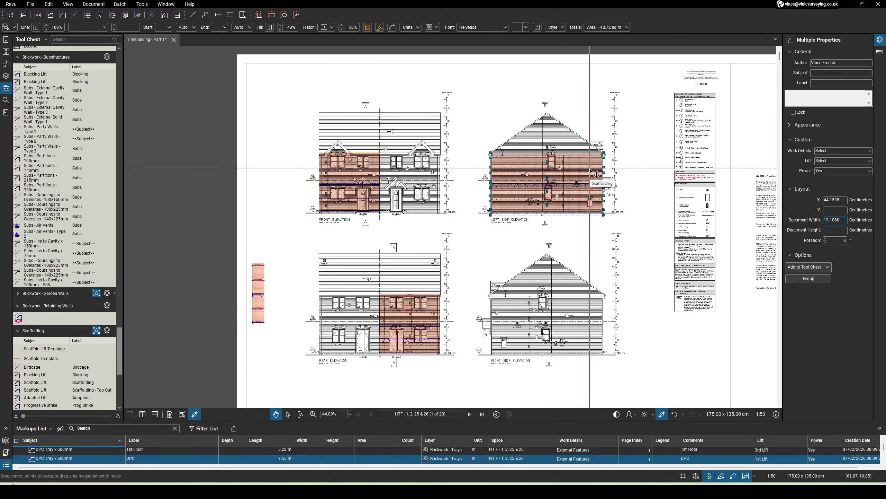
# Step: Look at the HTD - 4 & 18 elevations, return to the first page and duplicate the narrow template stack beside the original
pyautogui.click(470, 415)
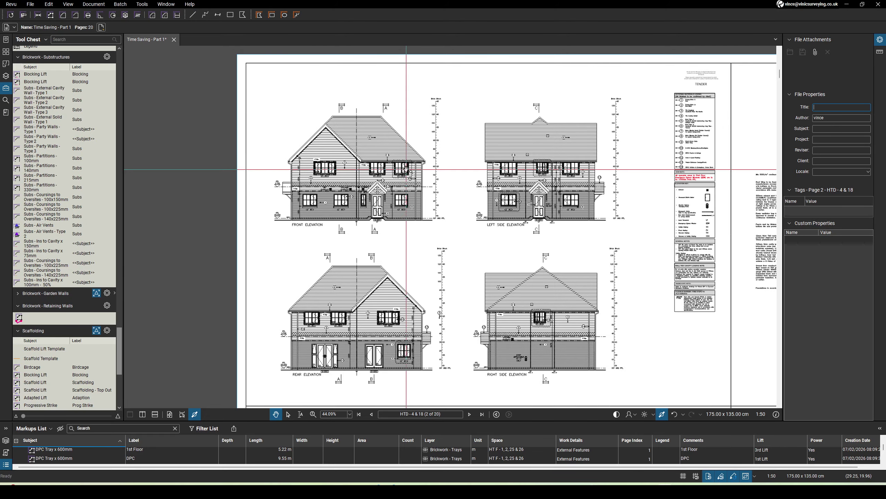
pyautogui.click(371, 414)
pyautogui.scroll(-2, 368, 324)
pyautogui.scroll(6, 314, 307)
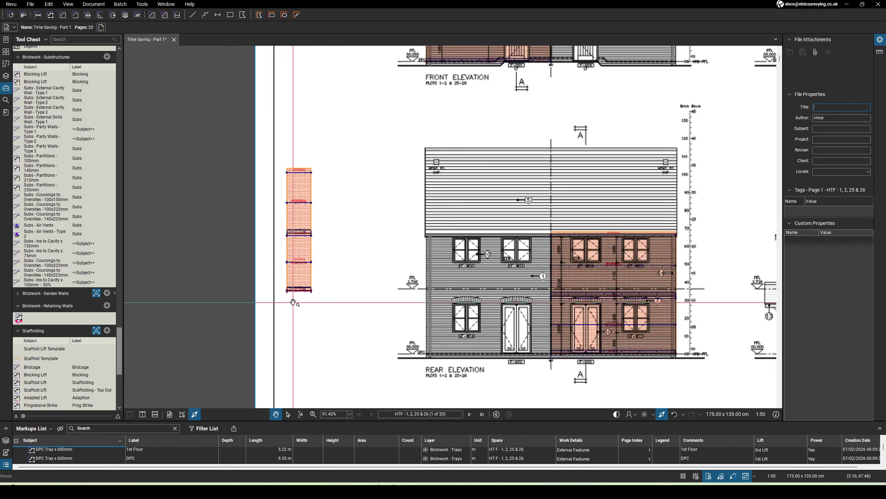
pyautogui.moveTo(326, 314); pyautogui.dragTo(277, 110)
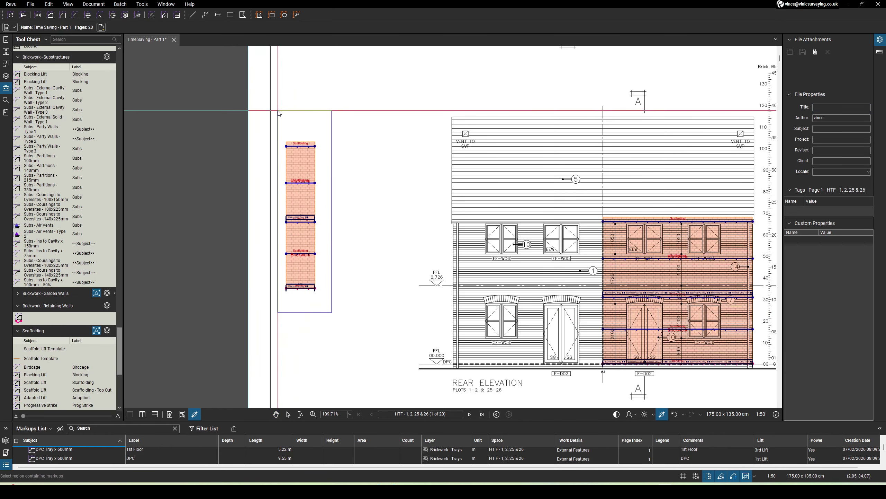
pyautogui.moveTo(326, 290); pyautogui.dragTo(348, 293)
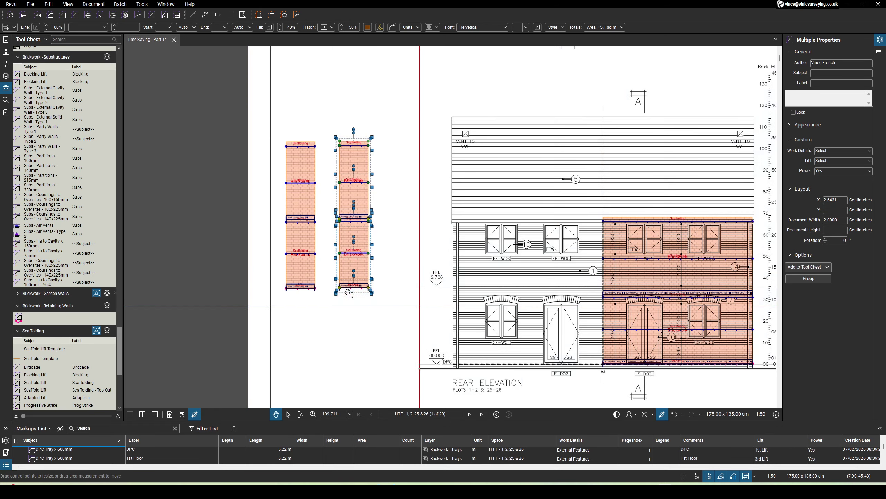
pyautogui.press('Escape')
# Step: Change the duplicate stack's upper brickwork rectangle to Ext Wall 3 Tile Hanging
pyautogui.scroll(1, 129, 251)
pyautogui.scroll(11, 117, 251)
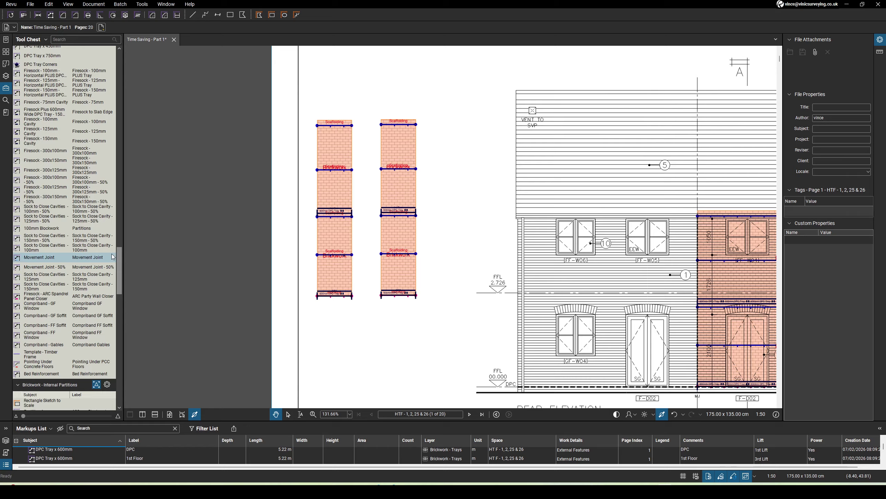
pyautogui.scroll(15, 112, 257)
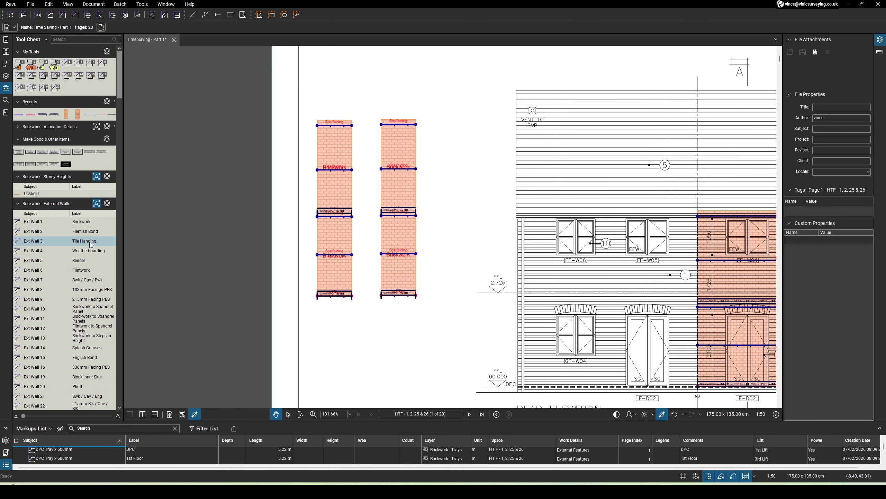
pyautogui.click(91, 244)
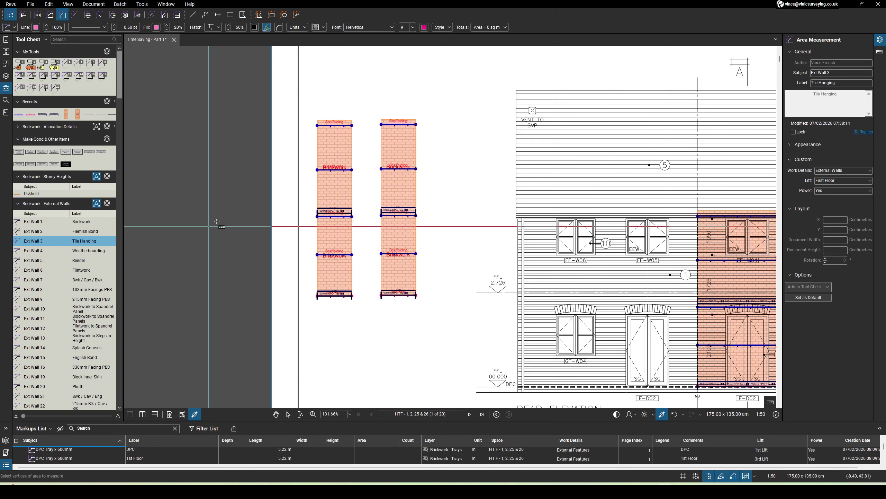
pyautogui.click(409, 184)
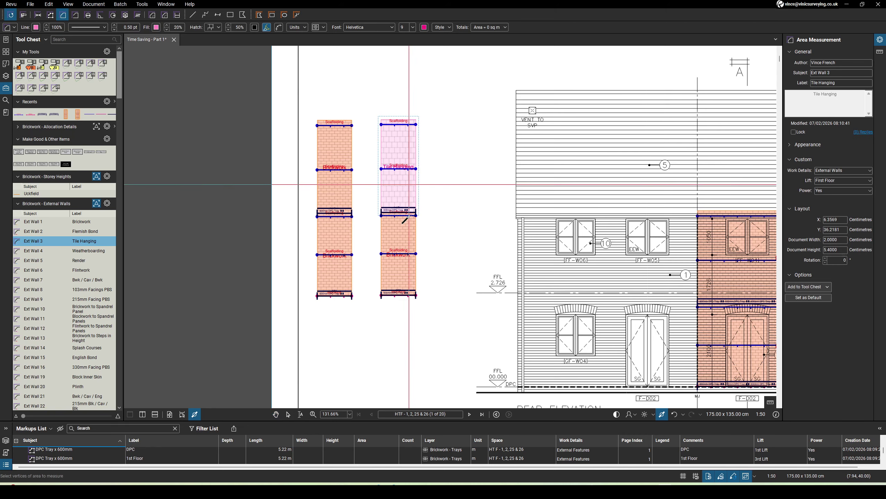
# Step: Draw two 1 m Adapted Lifts across the duplicate stack, just below the upper rectangle's mid-height scaffold lift and just below the joint
pyautogui.scroll(-10, 99, 294)
pyautogui.scroll(-10, 99, 293)
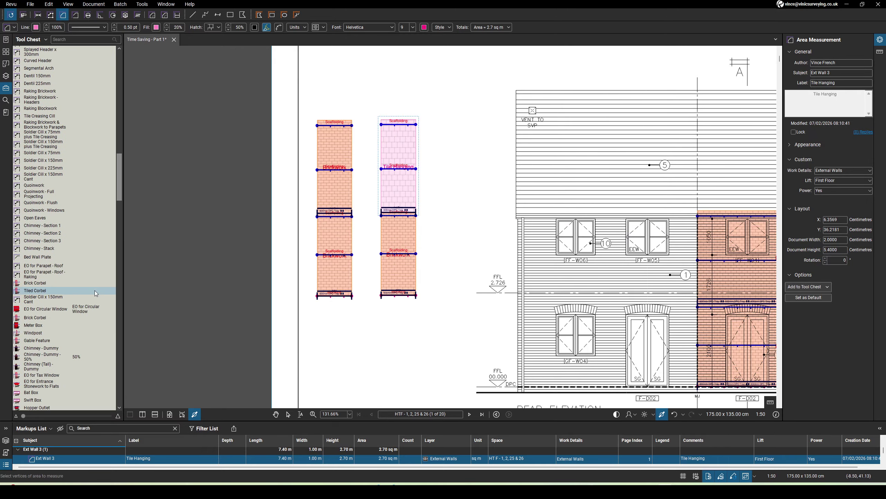
pyautogui.scroll(-15, 96, 293)
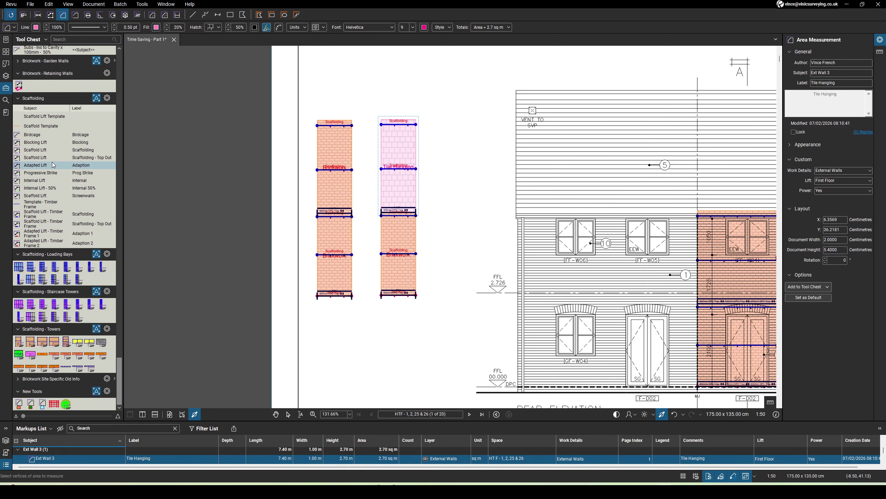
pyautogui.click(50, 165)
pyautogui.click(382, 178)
pyautogui.doubleClick(416, 178)
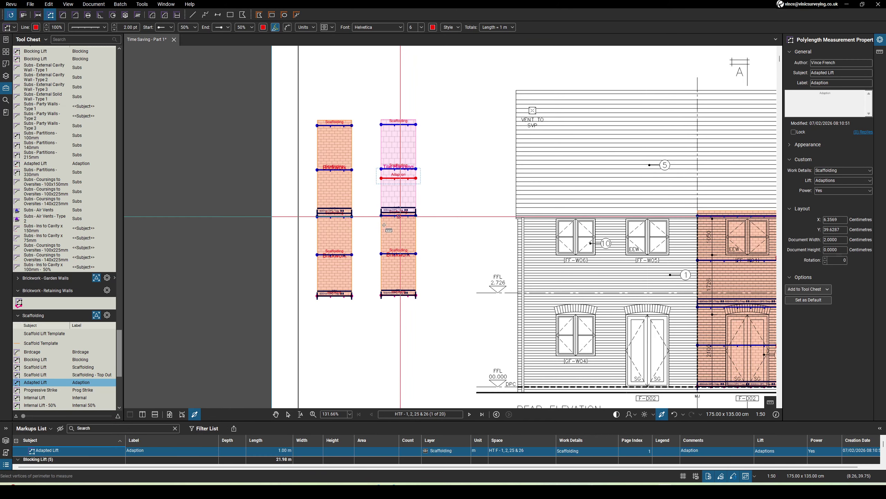
pyautogui.doubleClick(416, 225)
pyautogui.scroll(-7, 416, 225)
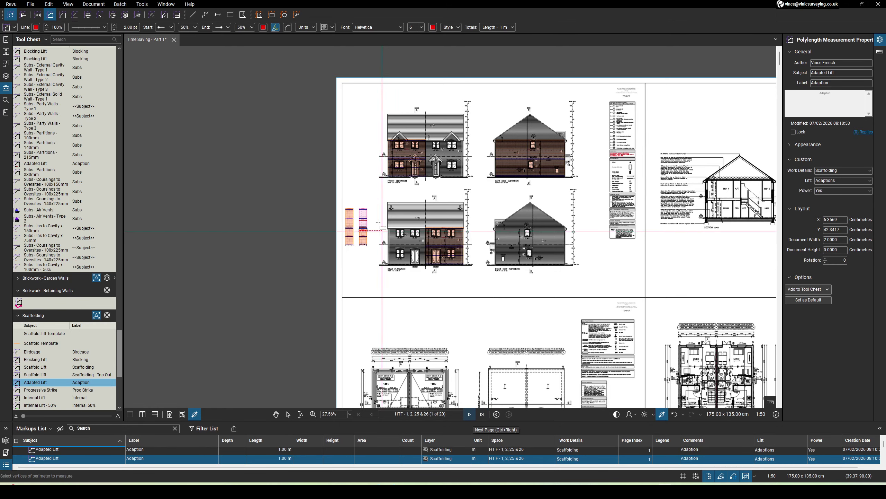
pyautogui.press('Escape')
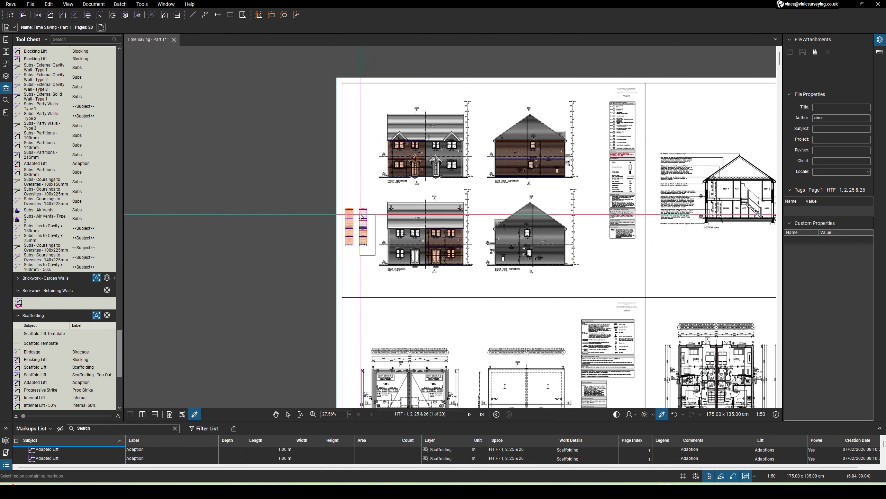
# Step: Copy the tile-hanging stack to the HTD - 4 & 18 page and paste it at the left side elevation's outer corner on the DPC line
pyautogui.hotkey('ctrl', 'a')
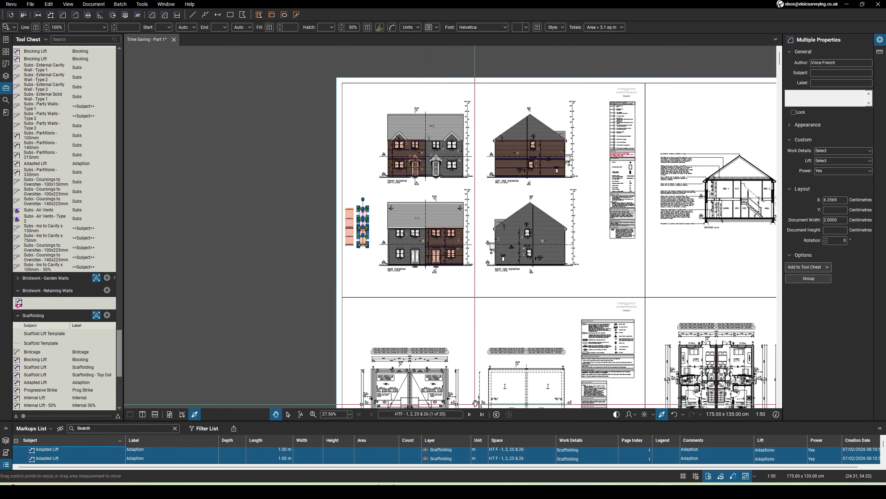
pyautogui.click(469, 415)
pyautogui.scroll(4, 422, 134)
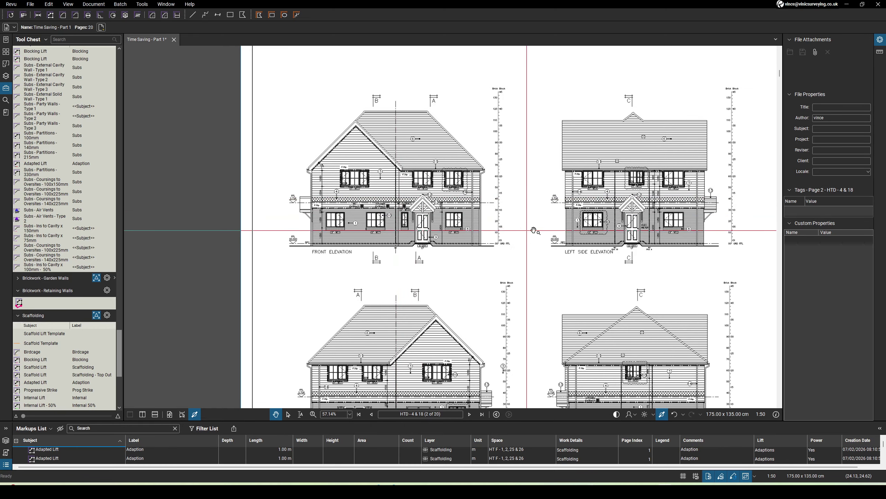
pyautogui.scroll(5, 645, 231)
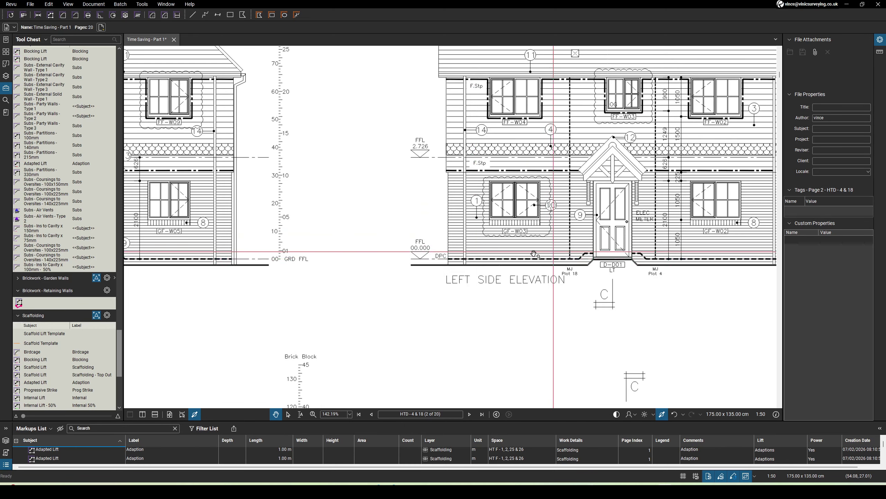
pyautogui.rightClick(449, 270)
pyautogui.click(467, 279)
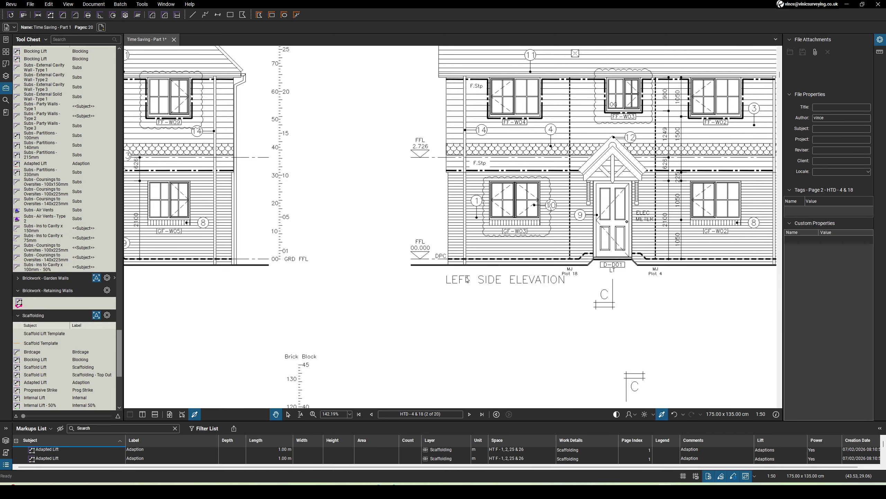
pyautogui.scroll(6, 461, 275)
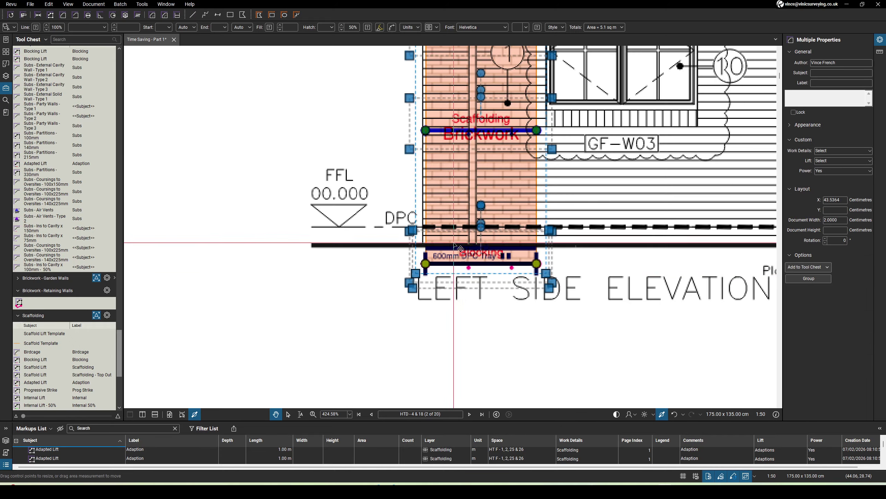
pyautogui.moveTo(453, 244); pyautogui.dragTo(447, 226)
# Step: Check the left side's wall length on the substructure plan and set the pasted tile-hanging stack's document width to 18.43 cm
pyautogui.scroll(-10, 422, 193)
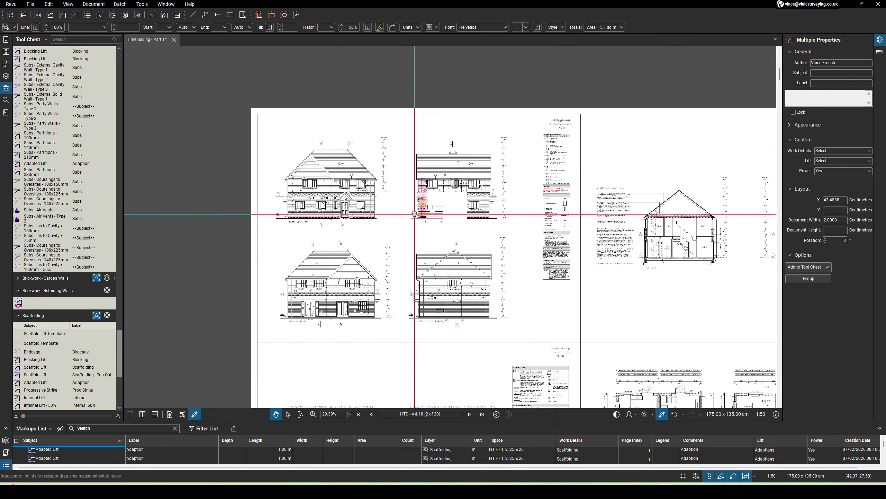
pyautogui.scroll(3, 406, 335)
pyautogui.scroll(-4, 401, 337)
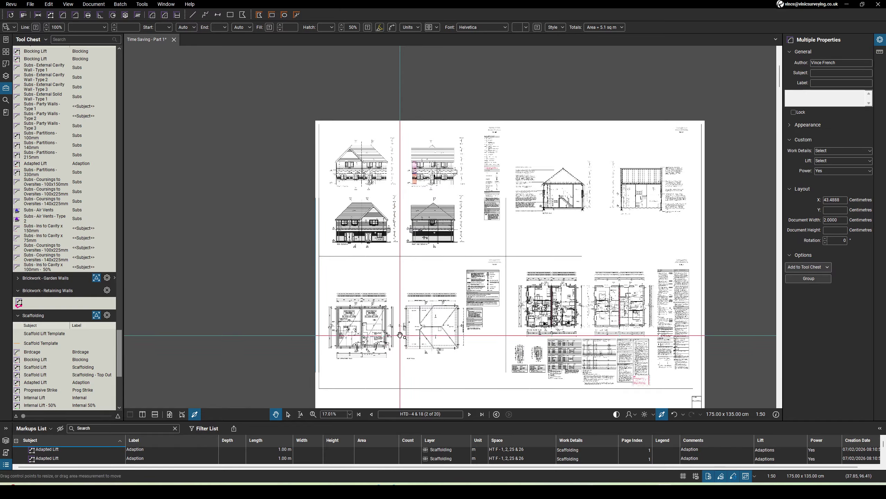
pyautogui.scroll(4, 408, 198)
pyautogui.scroll(-5, 380, 238)
pyautogui.scroll(6, 331, 349)
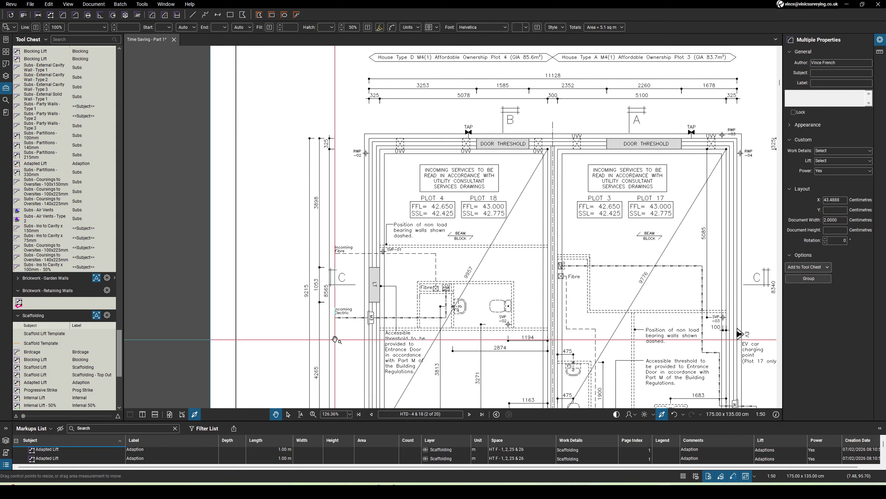
pyautogui.scroll(-4, 335, 339)
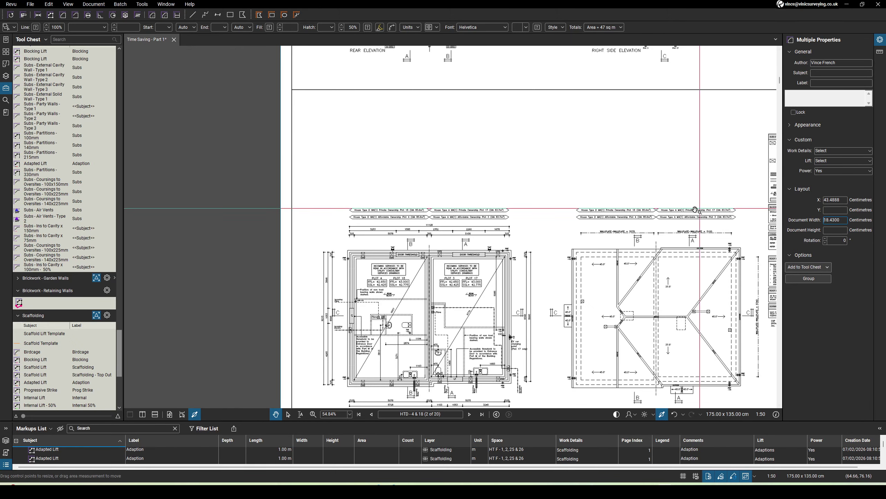
pyautogui.scroll(-3, 695, 210)
pyautogui.scroll(6, 594, 98)
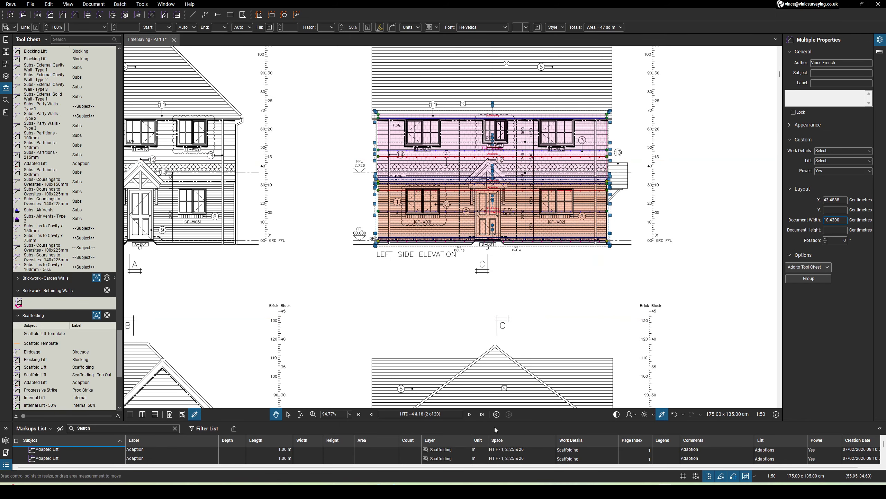
# Step: On the HTC - 5, 6, 7 & 8 page, paste the tile-hanging stack at the front elevation's left gable corner on the DPC line
pyautogui.click(470, 414)
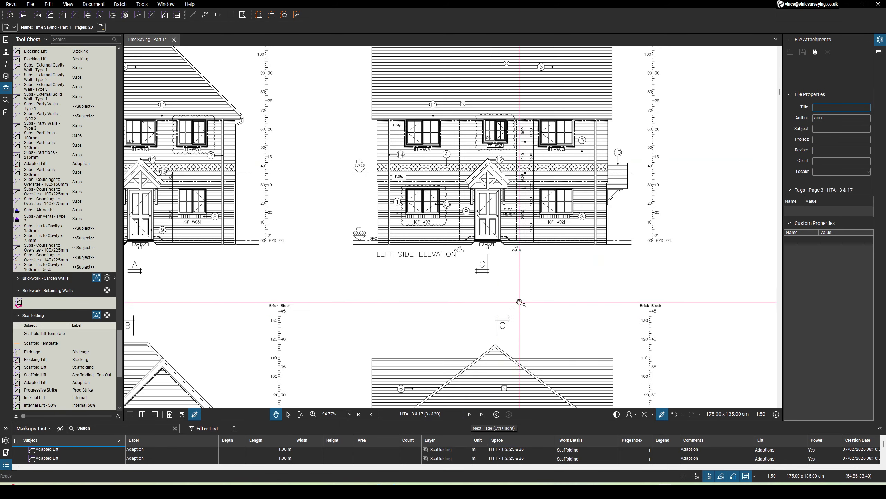
pyautogui.scroll(-5, 439, 301)
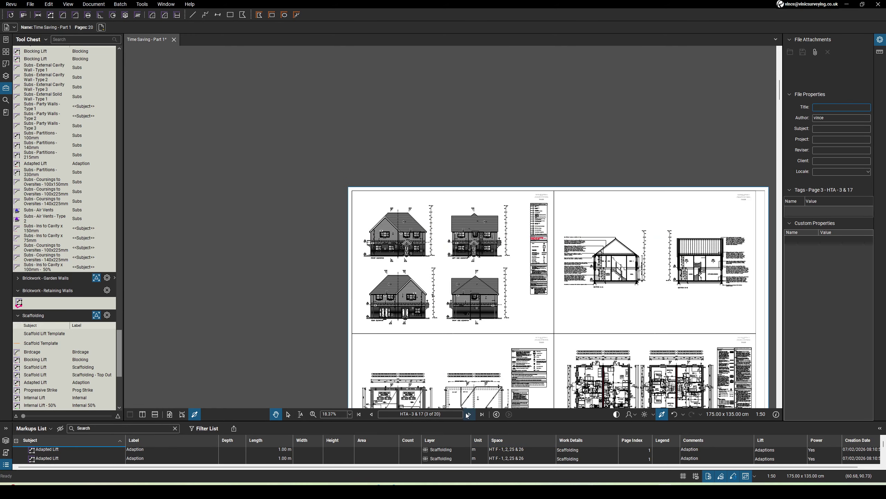
pyautogui.click(470, 414)
pyautogui.scroll(4, 347, 228)
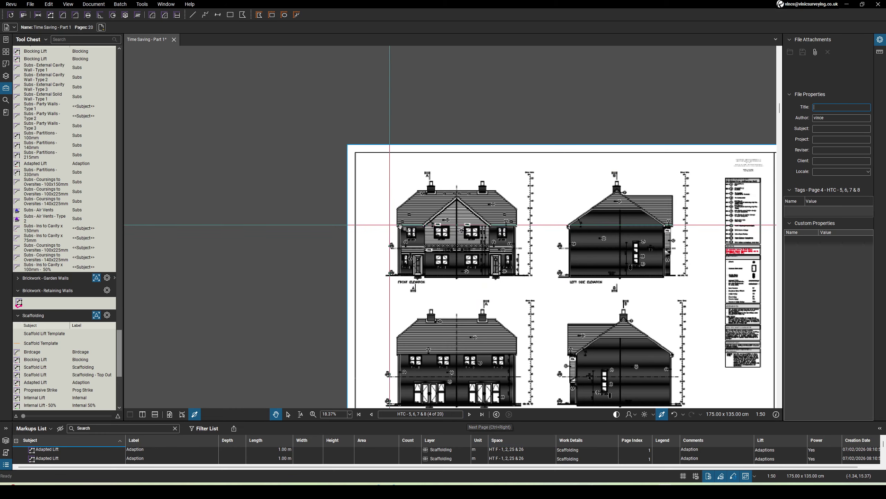
pyautogui.scroll(3, 421, 284)
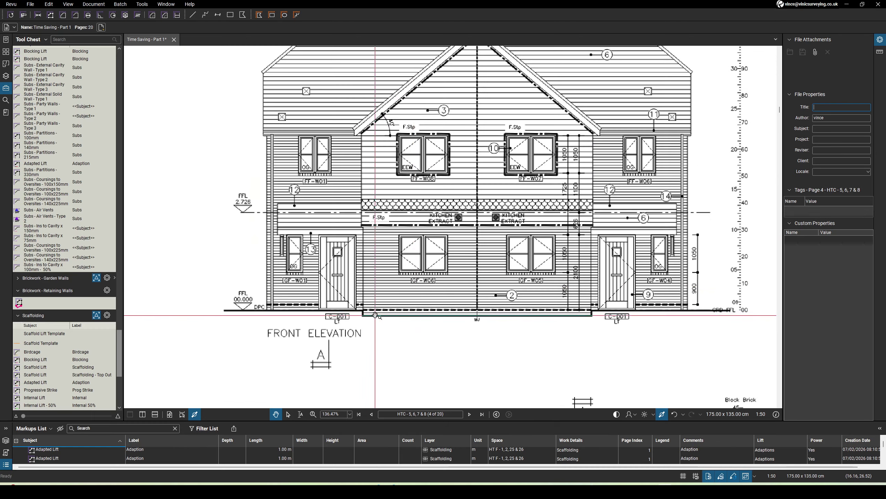
pyautogui.rightClick(374, 307)
pyautogui.click(393, 313)
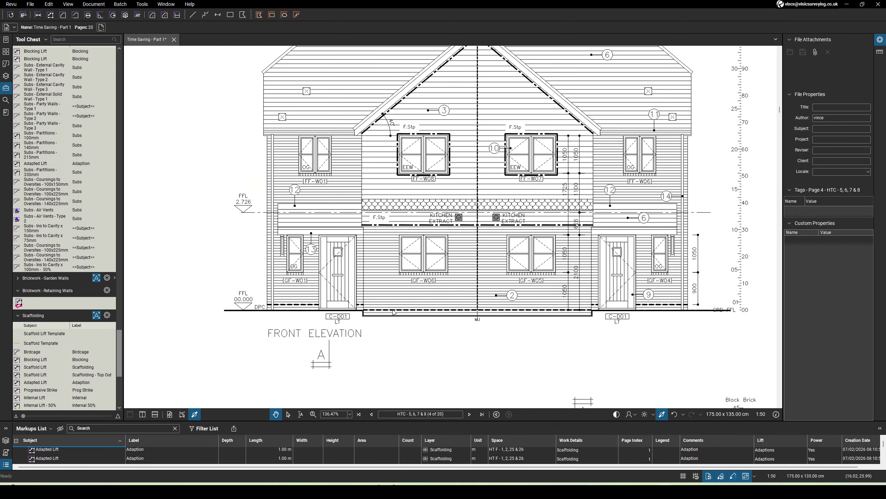
pyautogui.scroll(4, 370, 308)
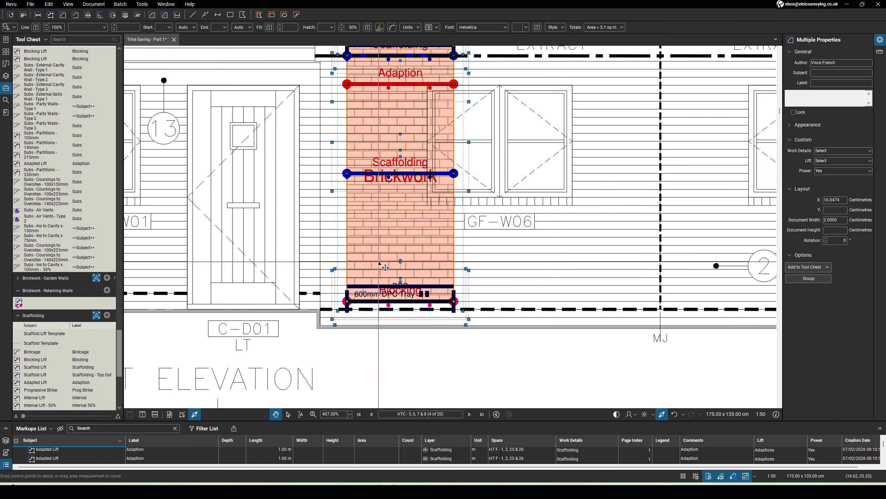
pyautogui.moveTo(372, 265); pyautogui.dragTo(353, 270)
# Step: Find the front projection's length on the substructure plan and set the tile-hanging stack's document width to 6.38 cm
pyautogui.scroll(-10, 383, 236)
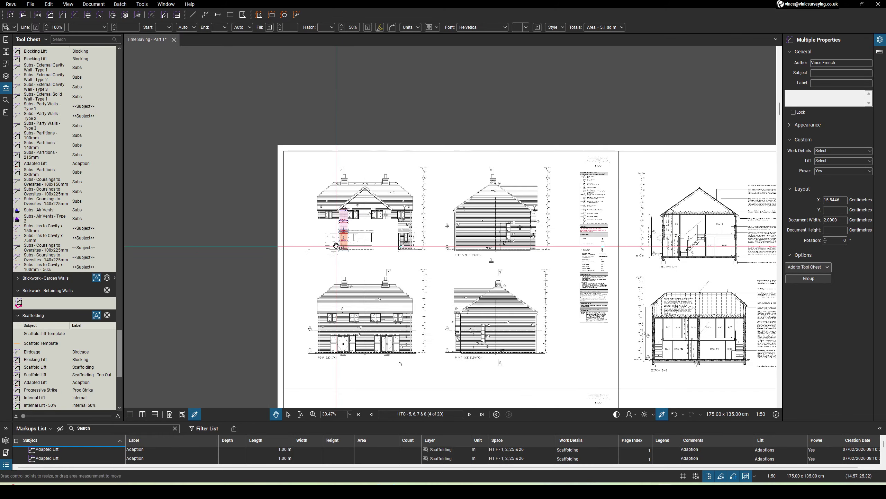
pyautogui.scroll(2, 342, 396)
pyautogui.scroll(5, 341, 396)
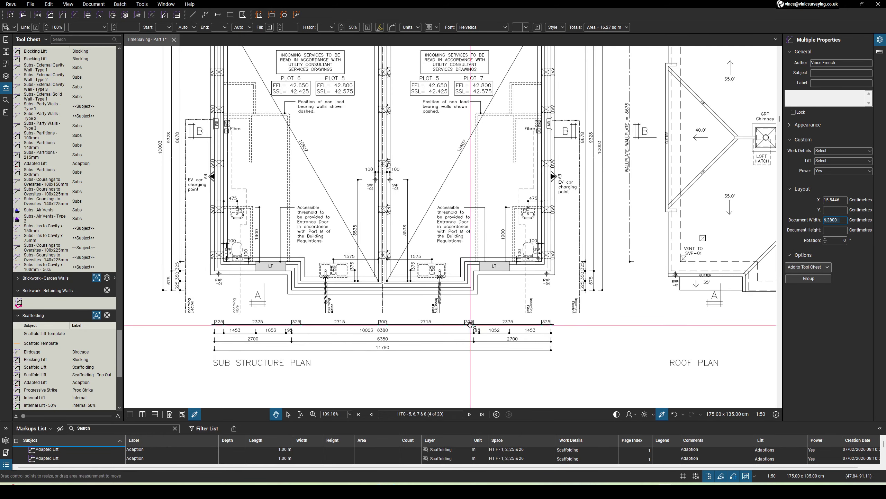
pyautogui.scroll(-5, 471, 325)
pyautogui.scroll(5, 453, 105)
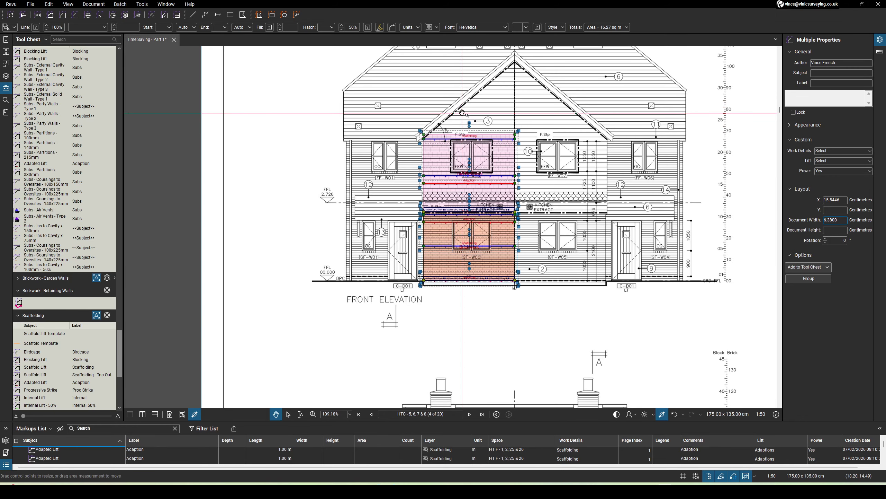
# Step: Return to the HTF - 1, 2, 25 & 26 page and copy the whole brickwork template stack
pyautogui.scroll(-3, 462, 113)
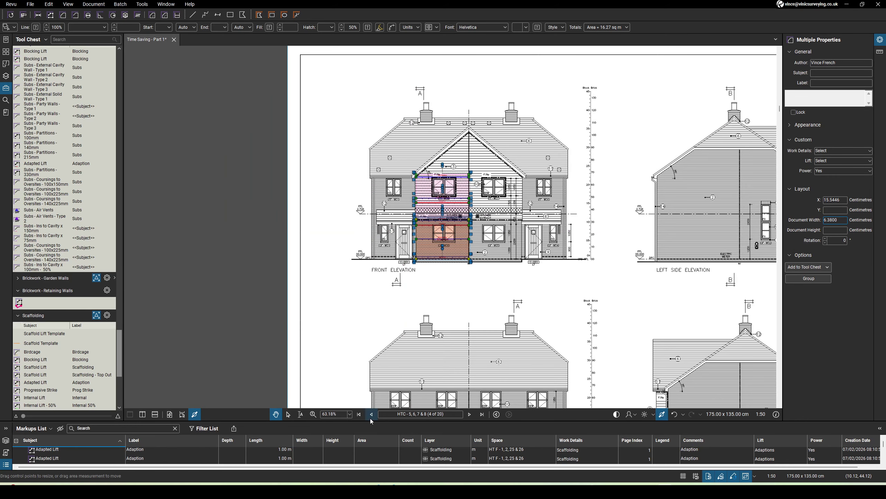
pyautogui.click(371, 417)
pyautogui.click(371, 417)
pyautogui.click(370, 417)
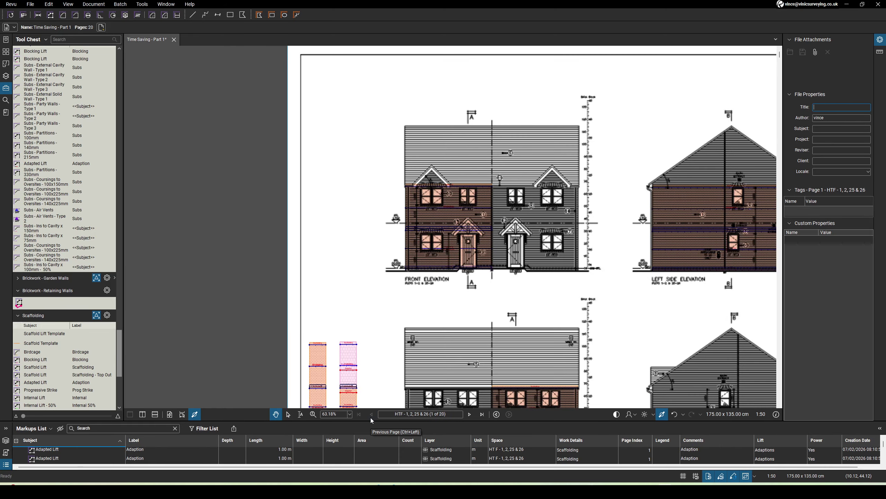
pyautogui.scroll(-3, 314, 343)
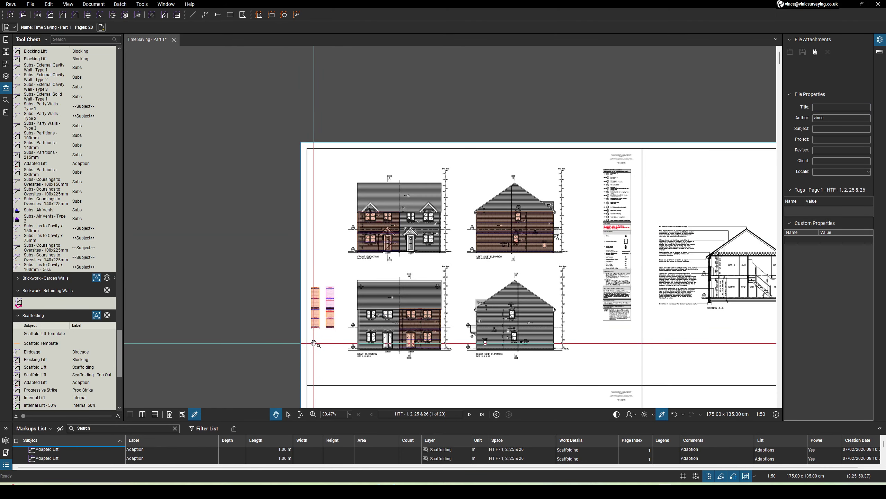
pyautogui.moveTo(316, 343); pyautogui.dragTo(313, 282)
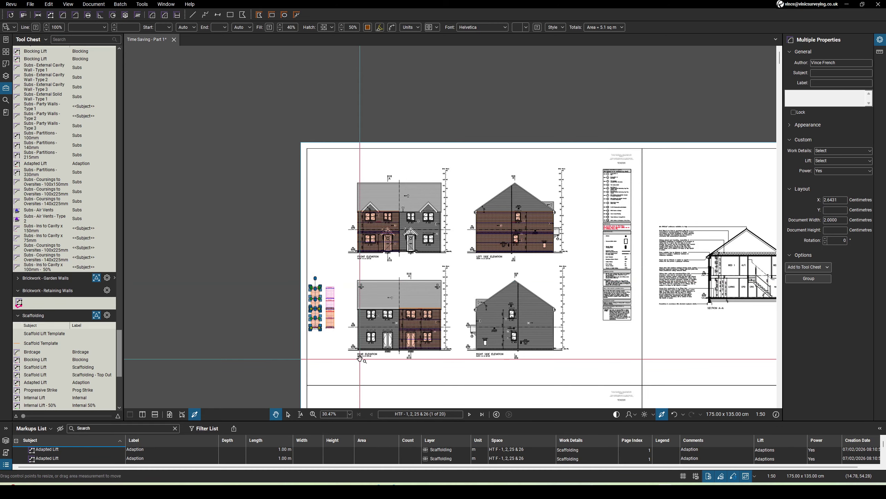
# Step: Paste the brickwork stack on the HTC - 5, 6, 7 & 8 page and align it with the front elevation's left outer corner at DPC
pyautogui.click(470, 414)
pyautogui.click(470, 414)
pyautogui.click(470, 414)
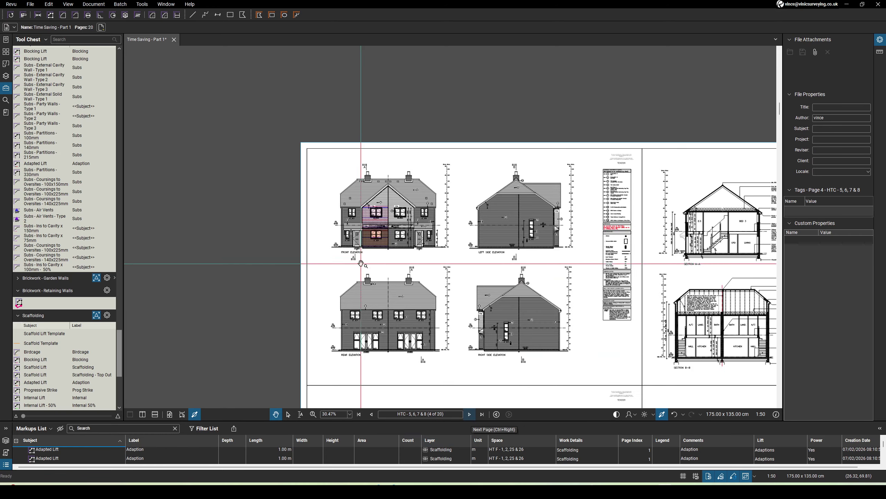
pyautogui.scroll(5, 344, 241)
pyautogui.scroll(4, 346, 260)
pyautogui.rightClick(339, 299)
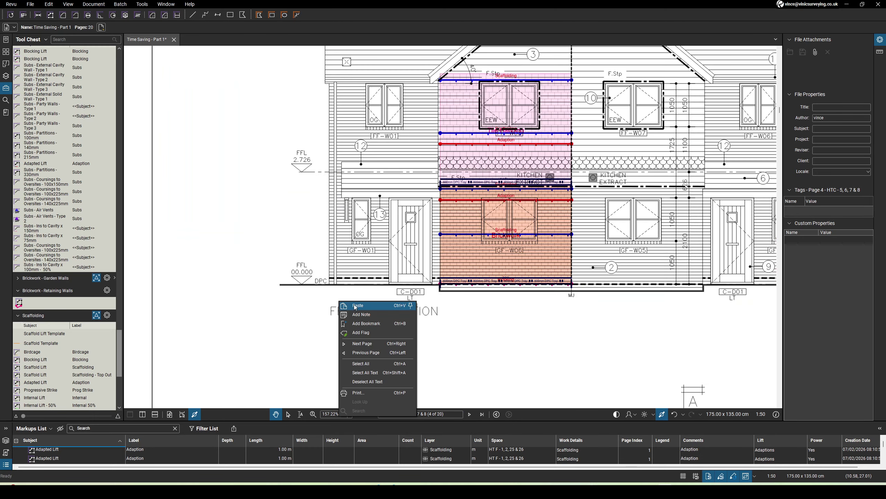
pyautogui.click(355, 303)
pyautogui.scroll(6, 346, 271)
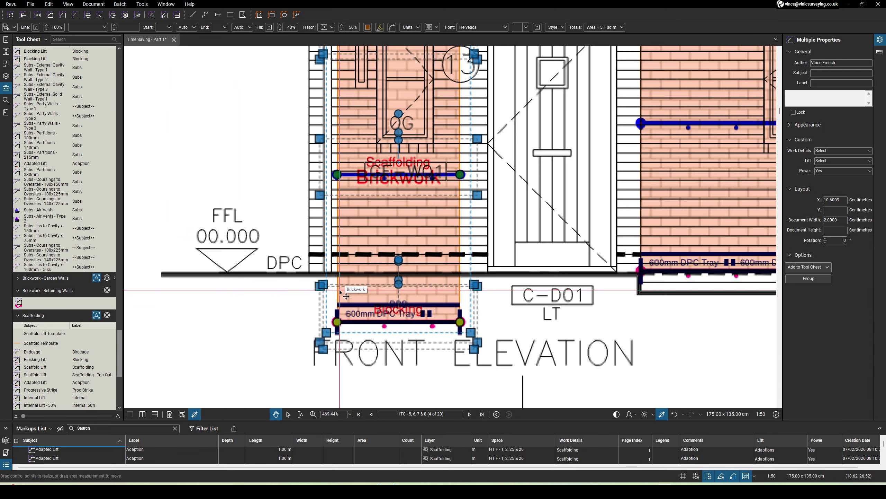
pyautogui.moveTo(356, 289); pyautogui.dragTo(330, 250)
# Step: Set the brickwork stack's document width to 5.4 cm using the 2700 substructure plan dimension, and deselect it
pyautogui.scroll(-20, 347, 295)
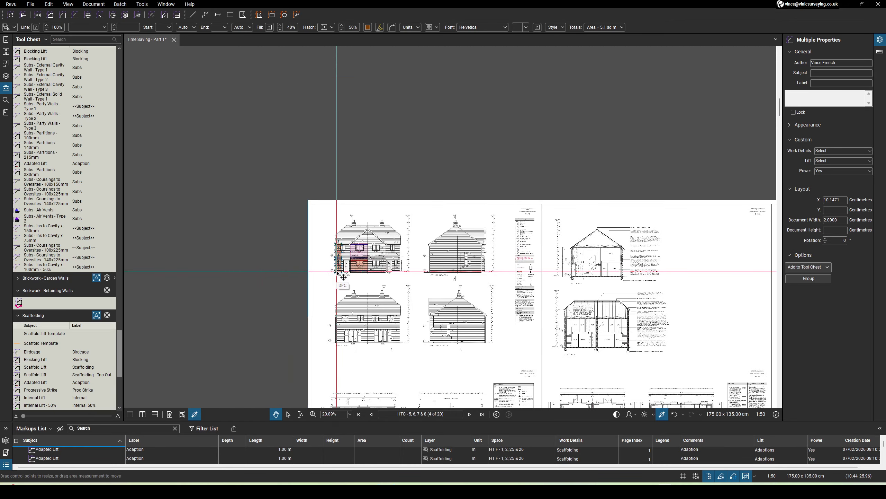
pyautogui.scroll(15, 348, 373)
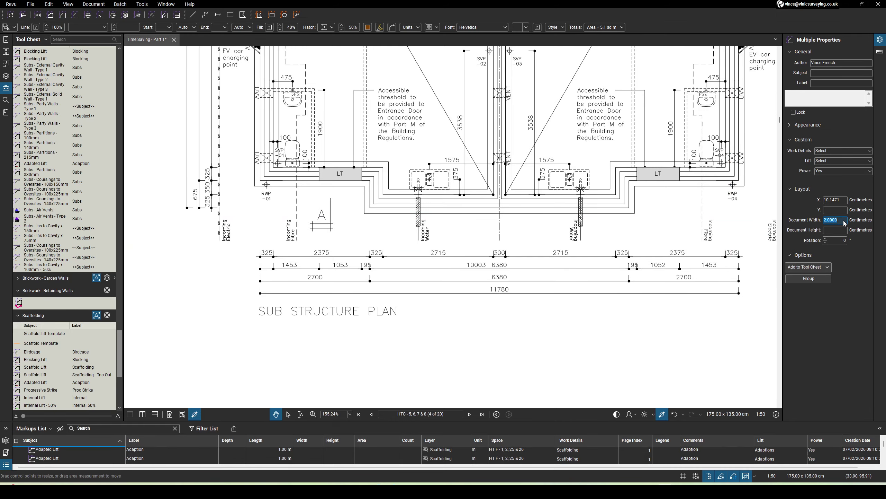
pyautogui.press('Return')
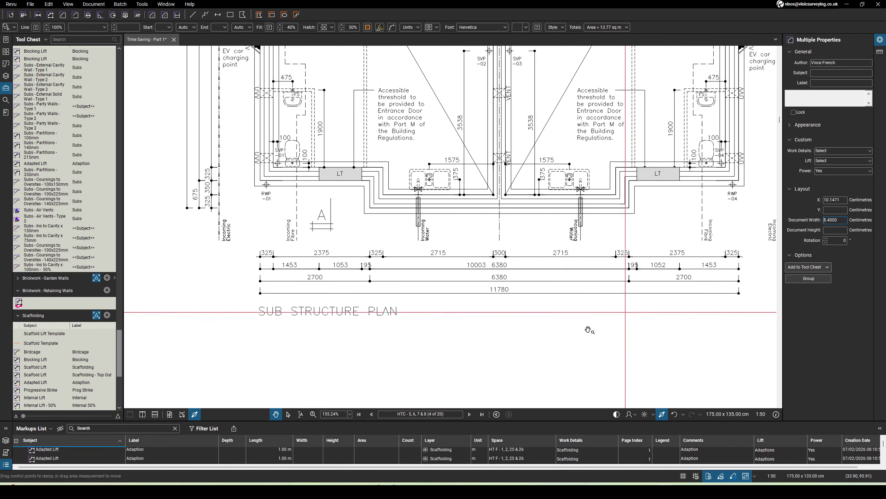
pyautogui.scroll(-8, 633, 306)
pyautogui.scroll(8, 481, 204)
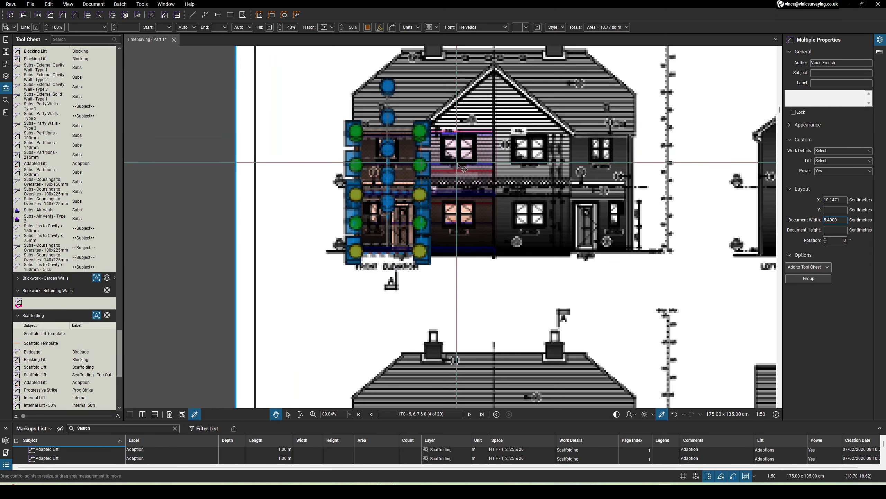
pyautogui.press('Escape')
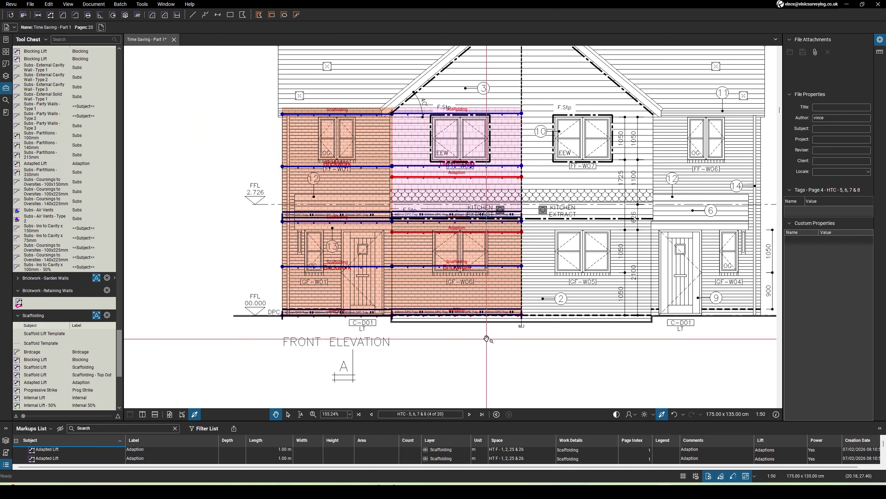